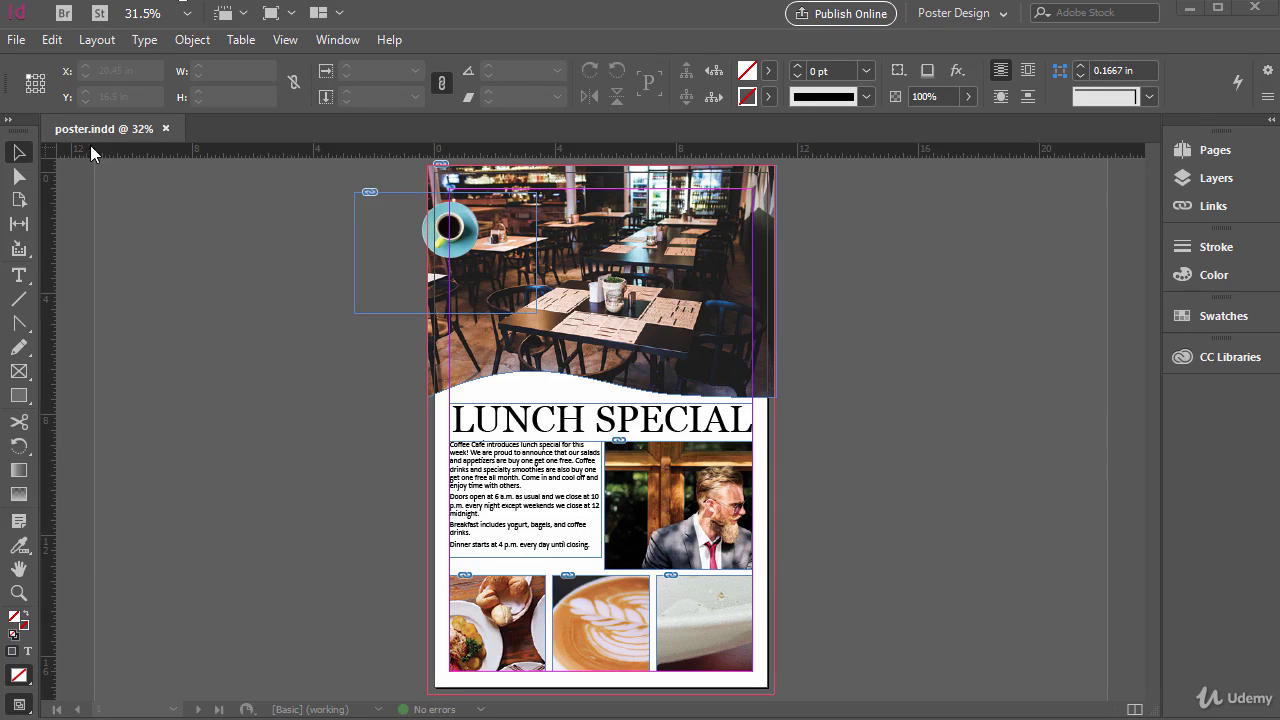
# - Widen the frame of the bearded man's photo beside the body text to about 9.4 in and bring it back to 4.88 in
pyautogui.click(18, 592)
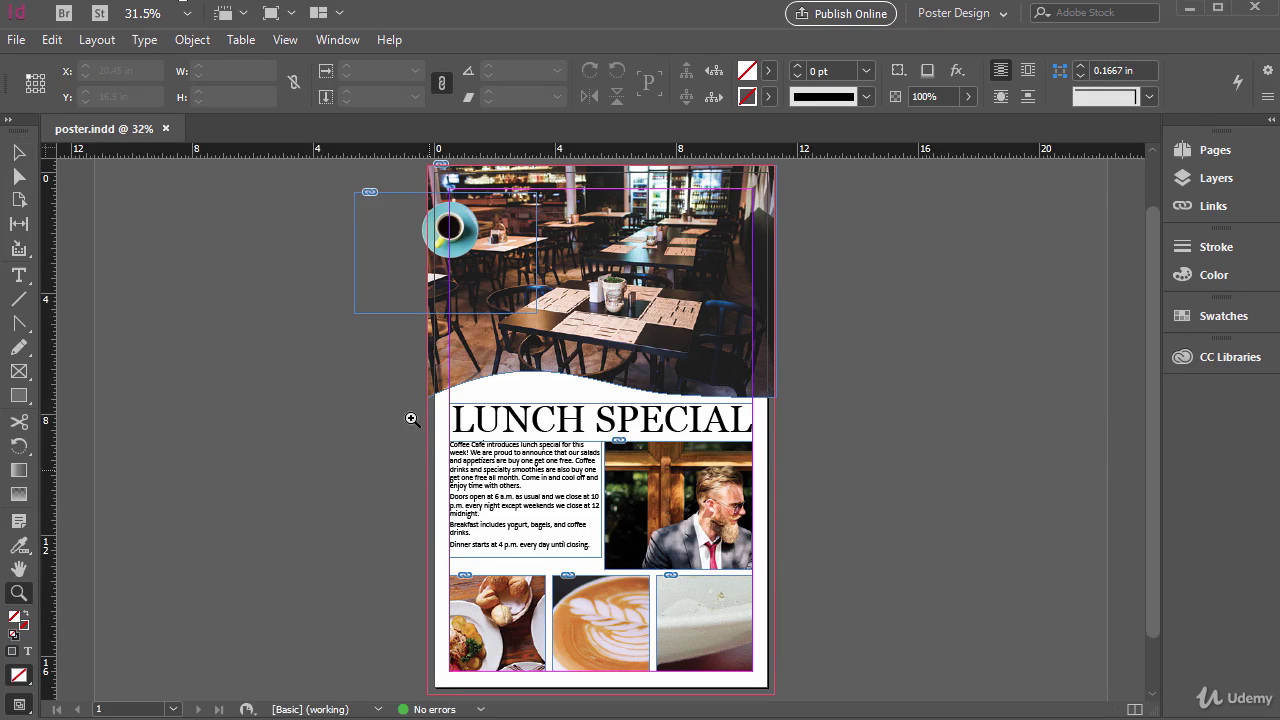
pyautogui.moveTo(413, 397); pyautogui.dragTo(826, 689)
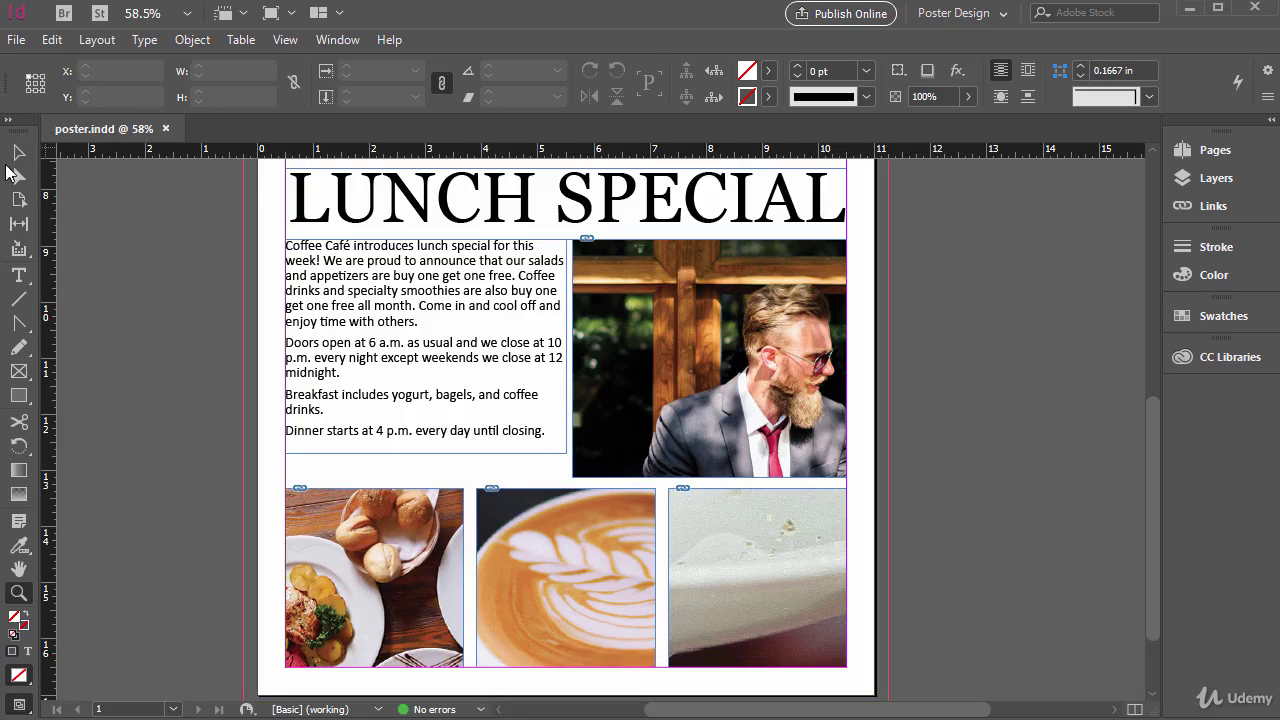
pyautogui.click(18, 152)
pyautogui.click(836, 362)
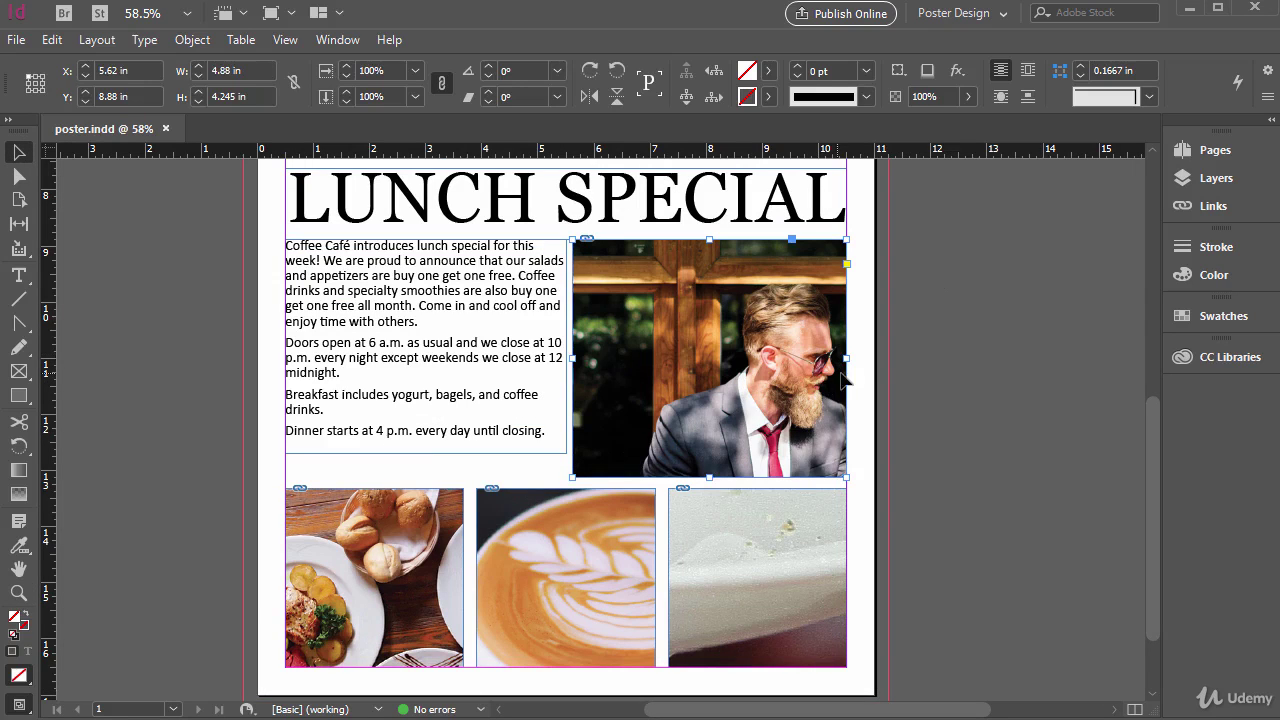
pyautogui.moveTo(847, 359); pyautogui.dragTo(1100, 368)
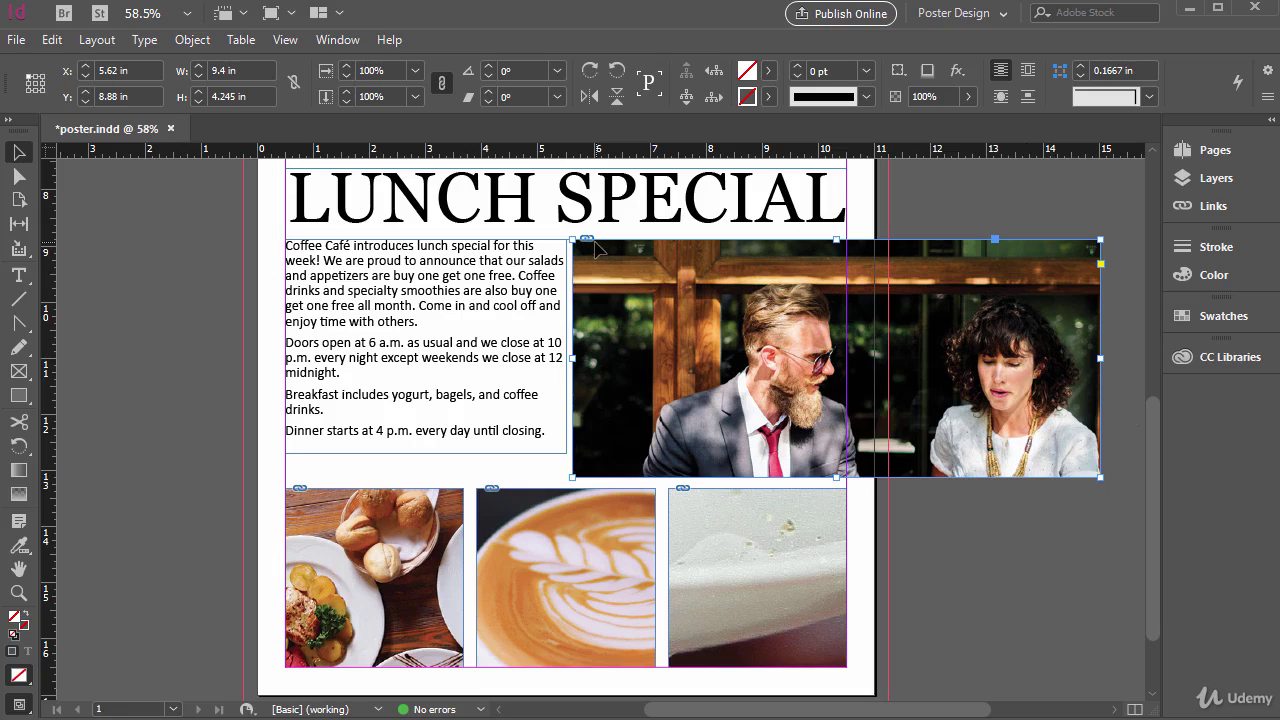
pyautogui.moveTo(1100, 357); pyautogui.dragTo(847, 358)
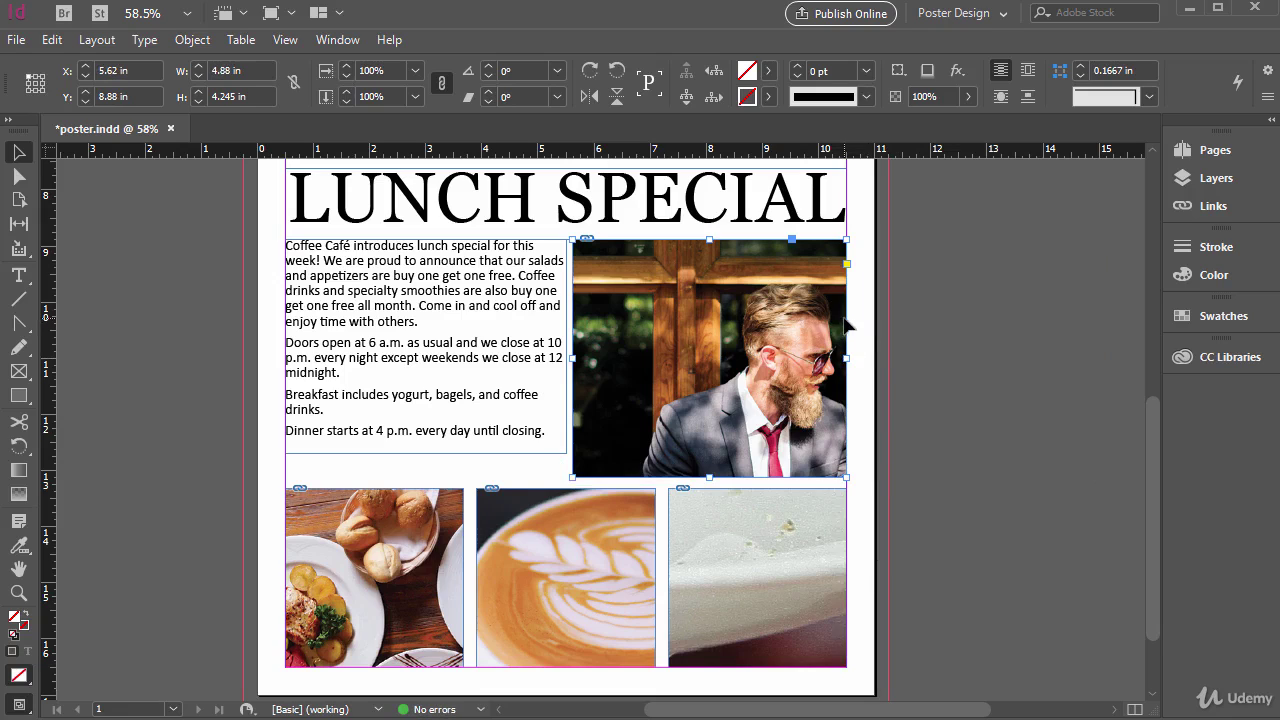
# - Select the image content inside the bearded man's photo frame and examine how far its full extent reaches around the page
pyautogui.doubleClick(814, 319)
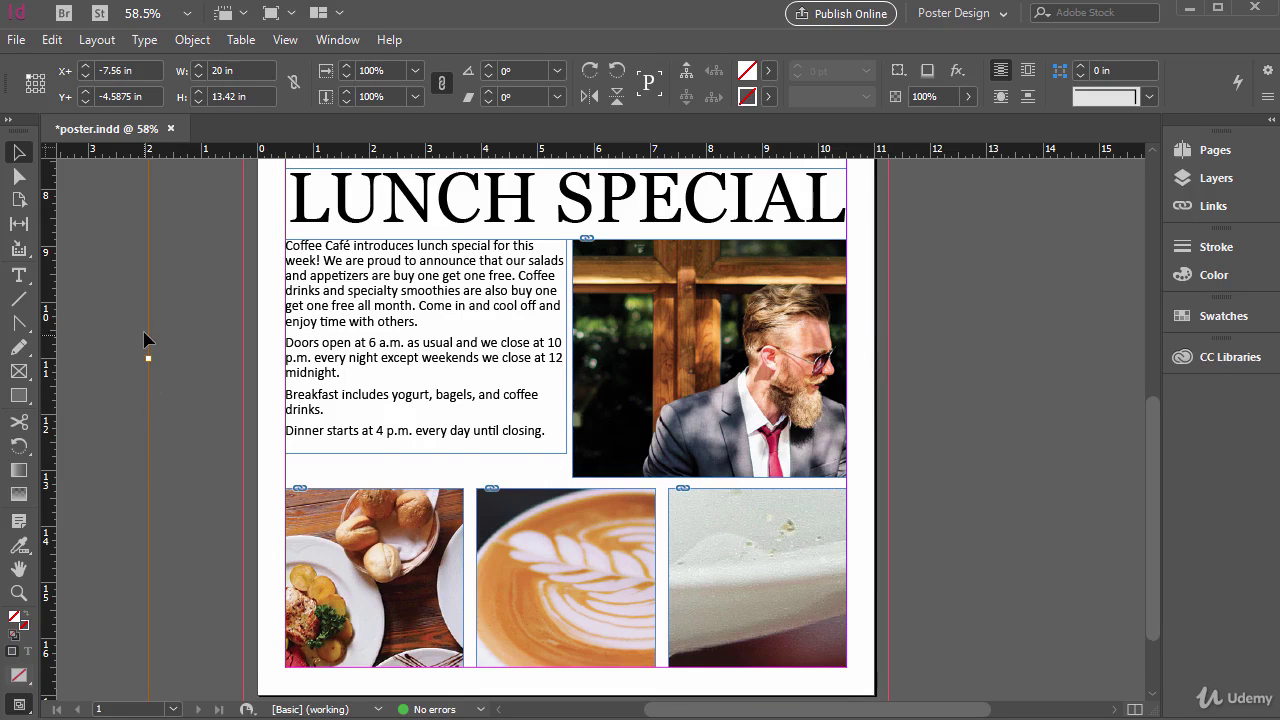
pyautogui.scroll(5, 143, 340)
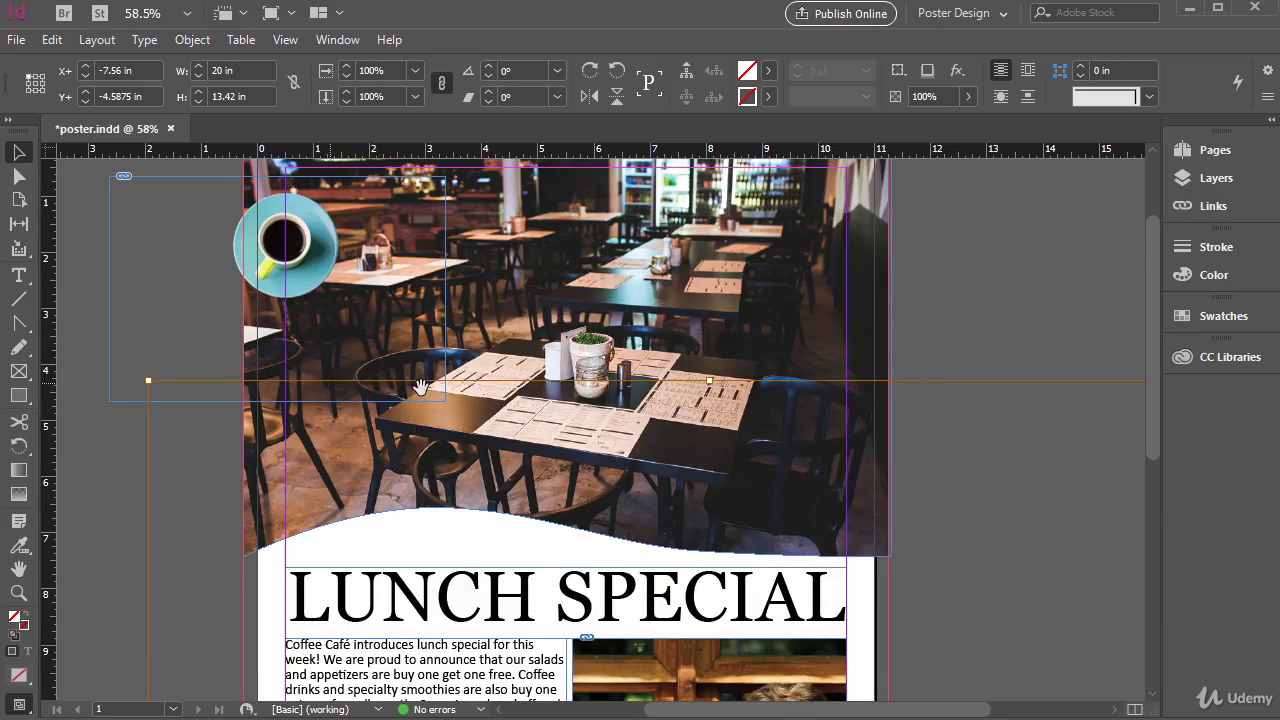
pyautogui.scroll(-6, 1004, 405)
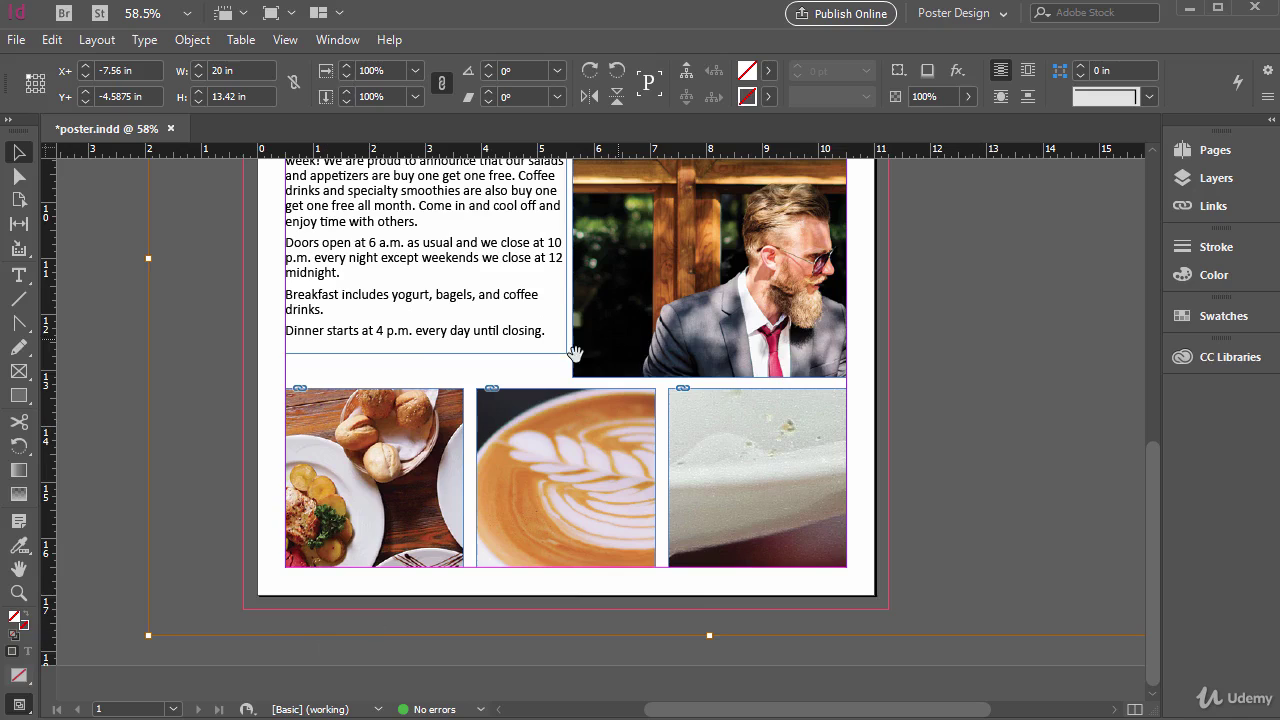
pyautogui.click(639, 307)
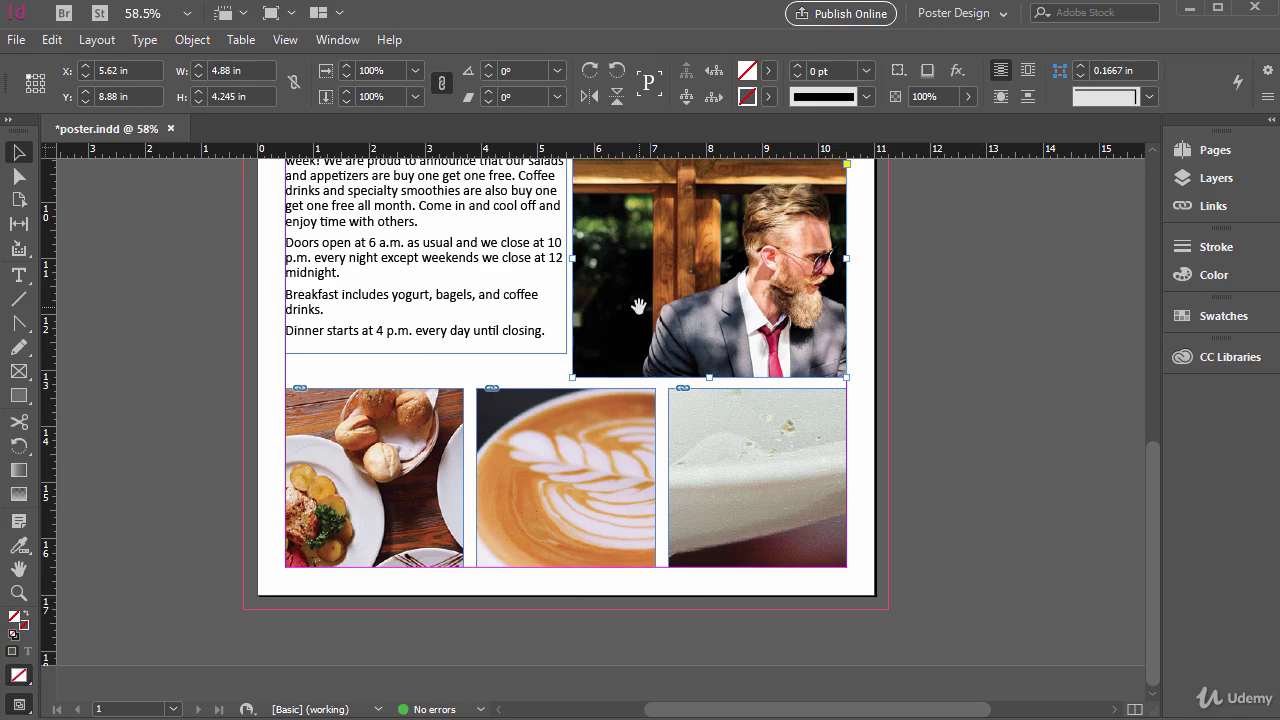
pyautogui.scroll(1, 805, 300)
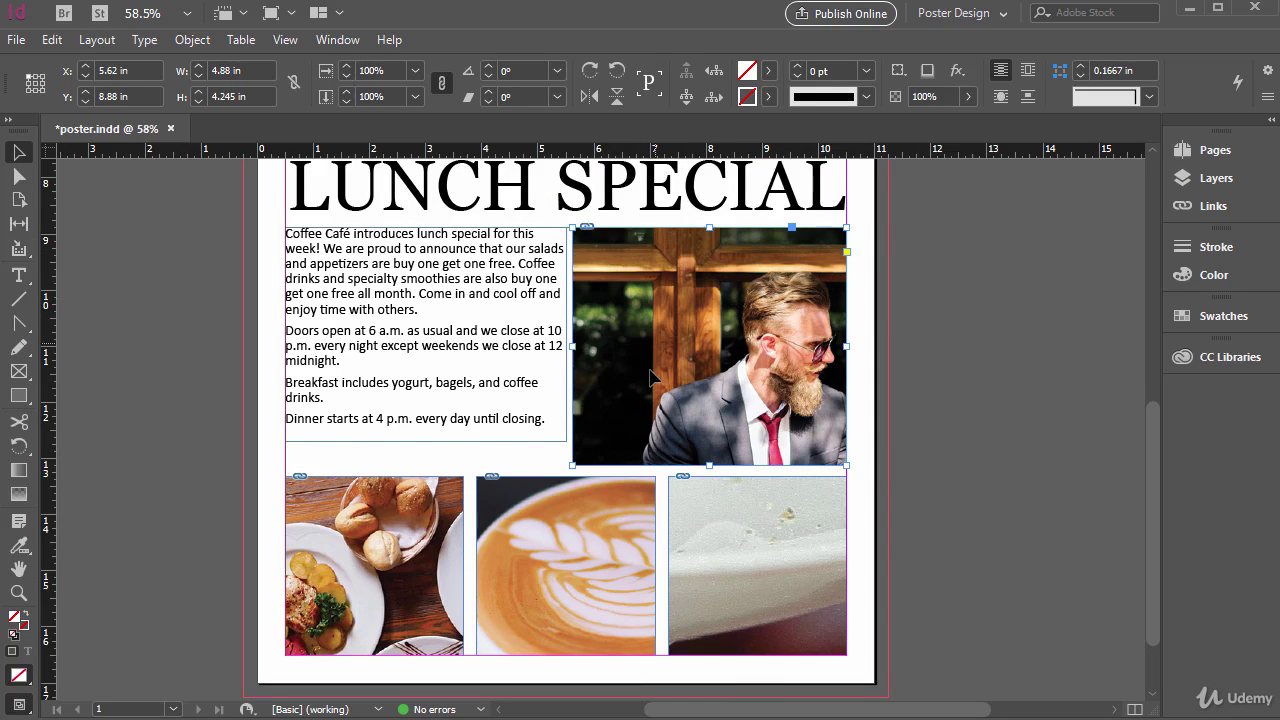
pyautogui.scroll(-1, 650, 378)
pyautogui.keyDown('ctrl'); pyautogui.click(598, 279); pyautogui.keyUp('ctrl')
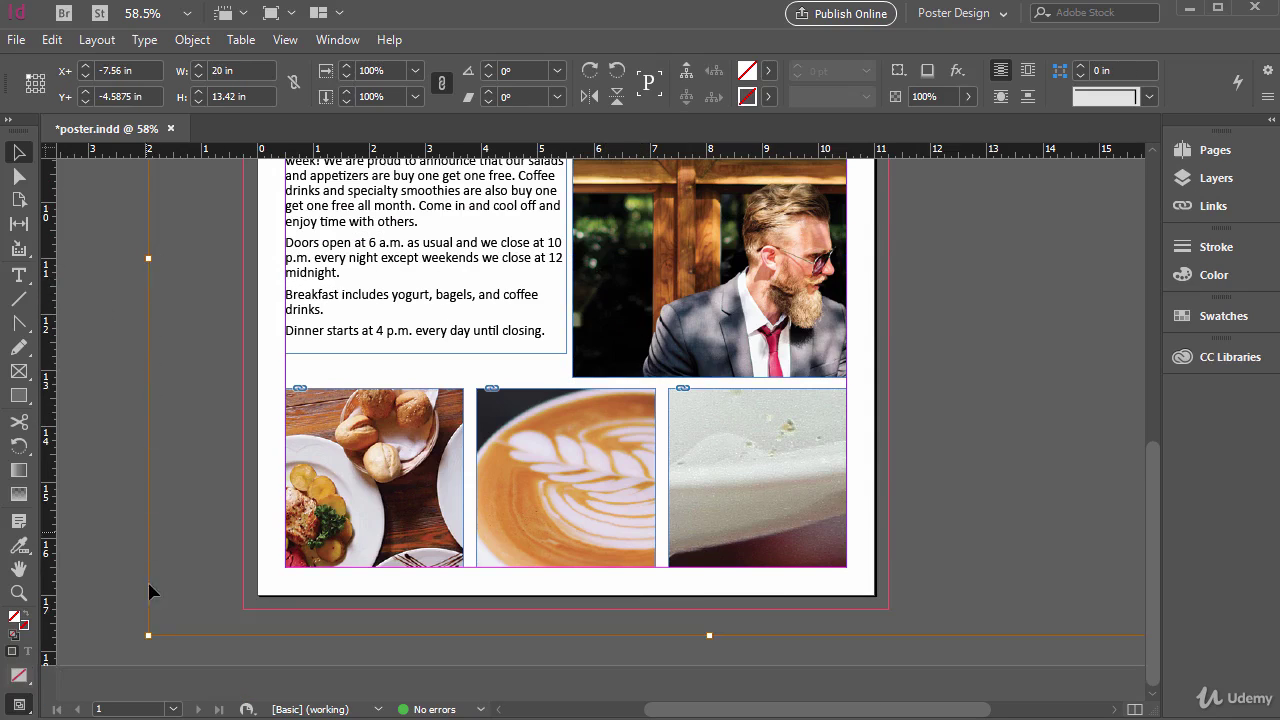
pyautogui.scroll(3, 790, 244)
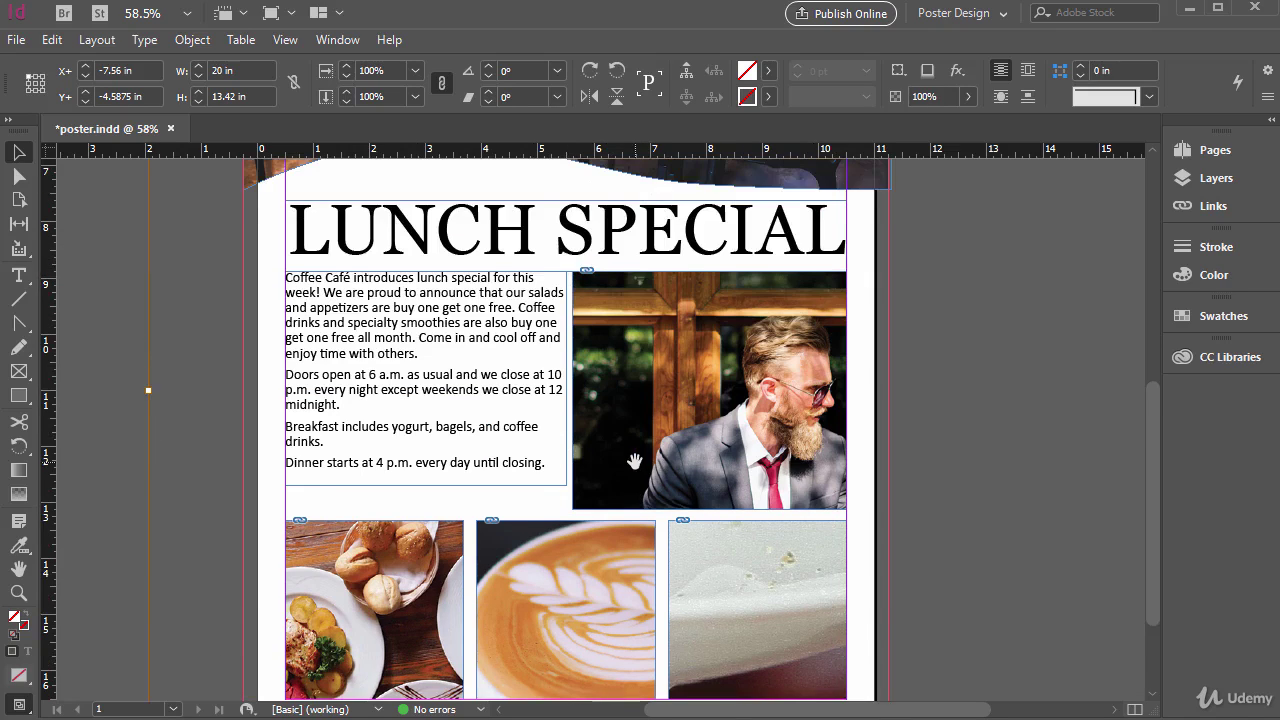
pyautogui.scroll(-3, 632, 462)
pyautogui.scroll(3, 632, 470)
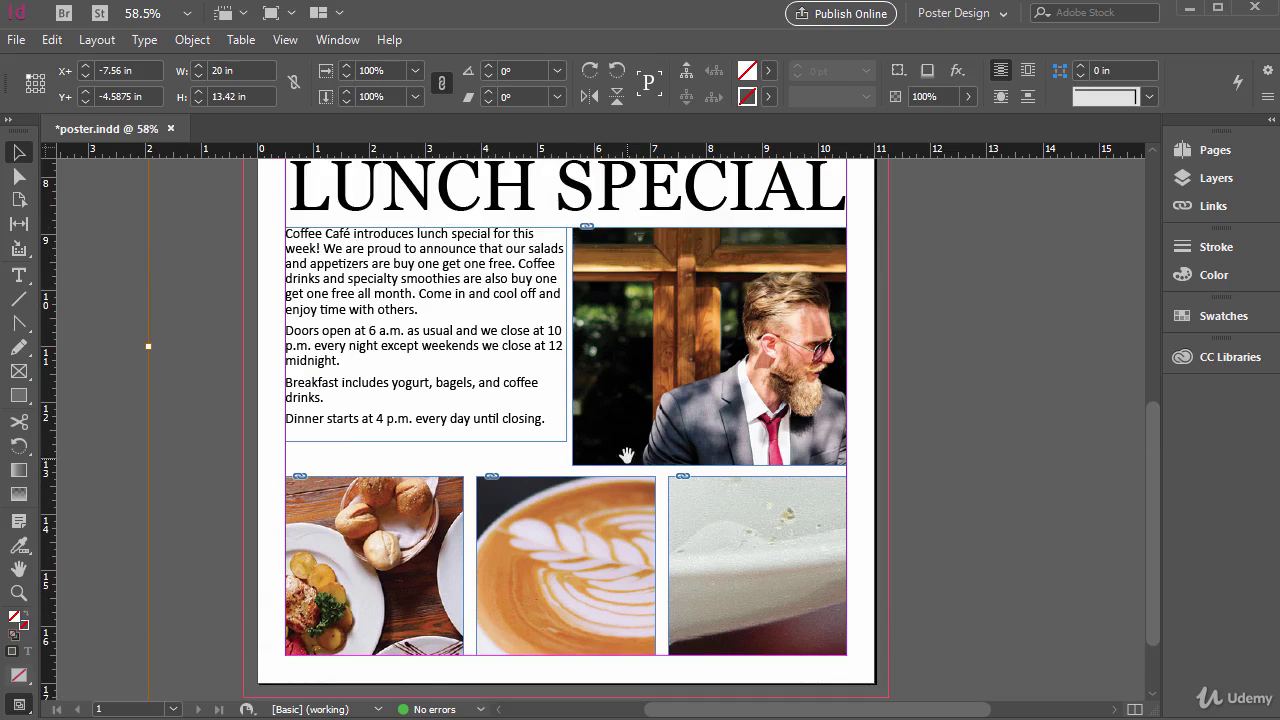
# - Try enlarging the bearded man's photo frame down and to the left to about 12.54 × 8.56 in, and undo the resize
pyautogui.click(623, 417)
pyautogui.scroll(-3, 620, 408)
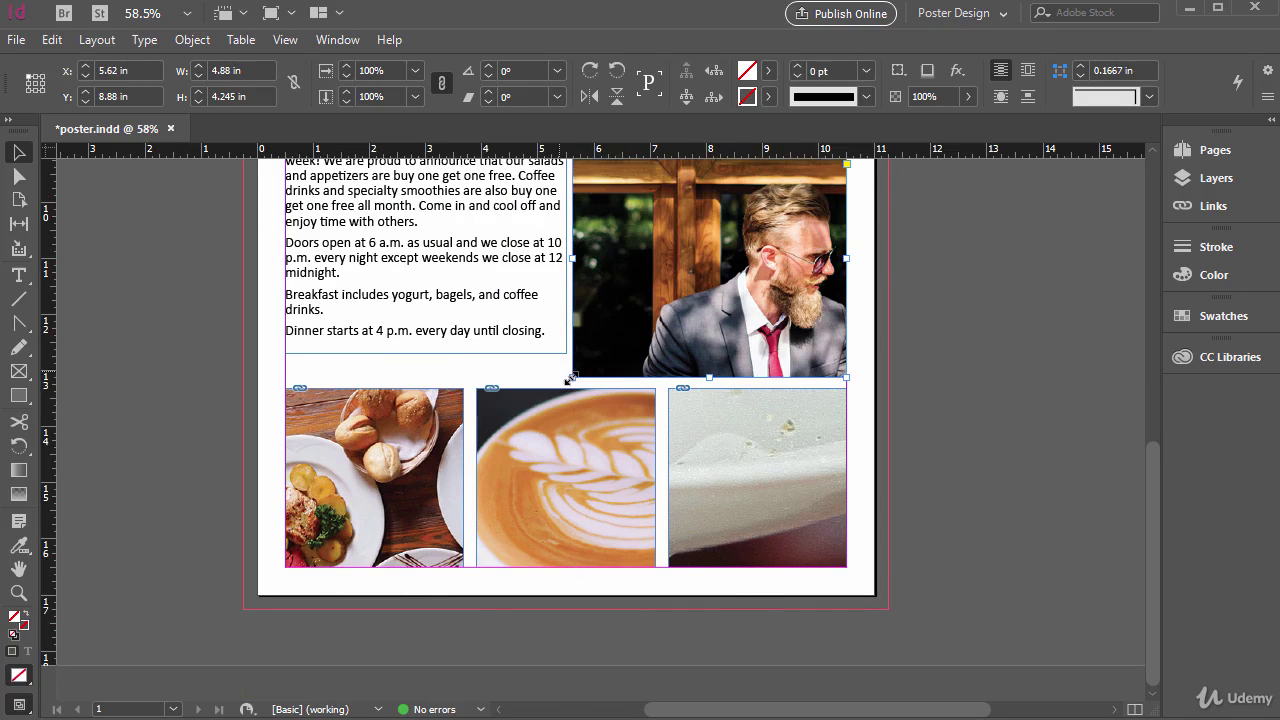
pyautogui.moveTo(572, 378); pyautogui.dragTo(140, 620)
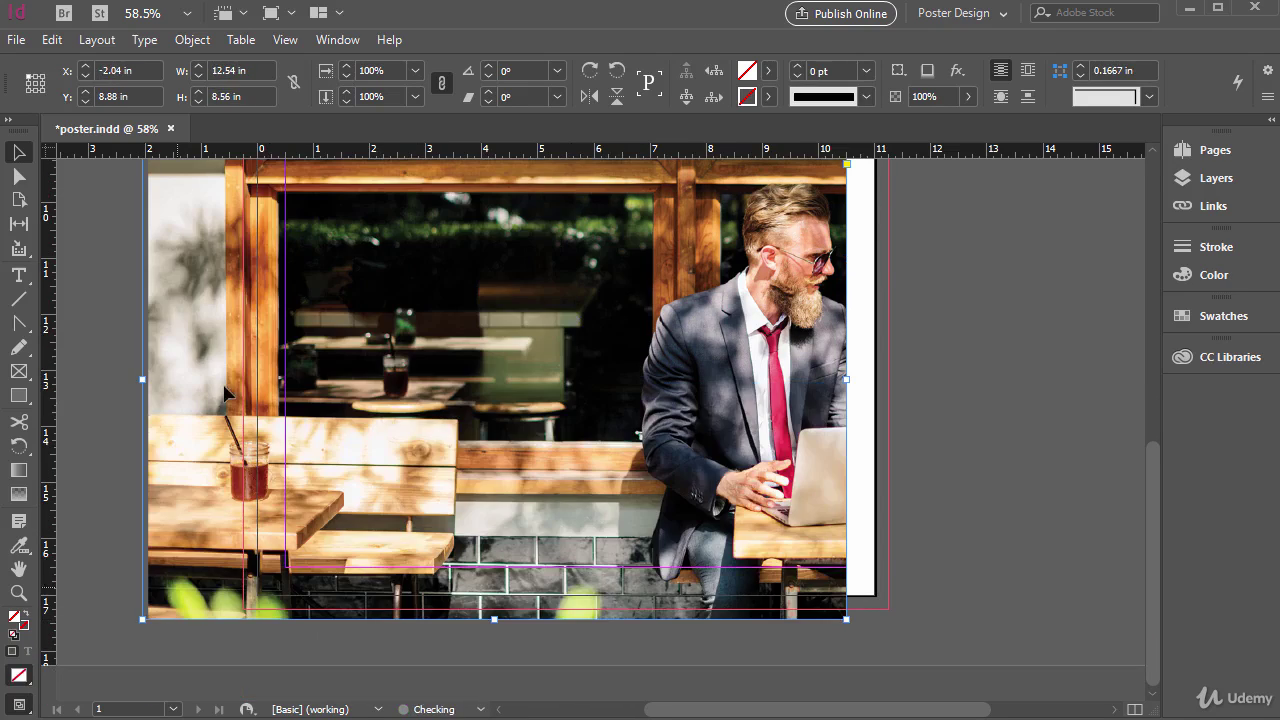
pyautogui.hotkey('ctrl', 'z')
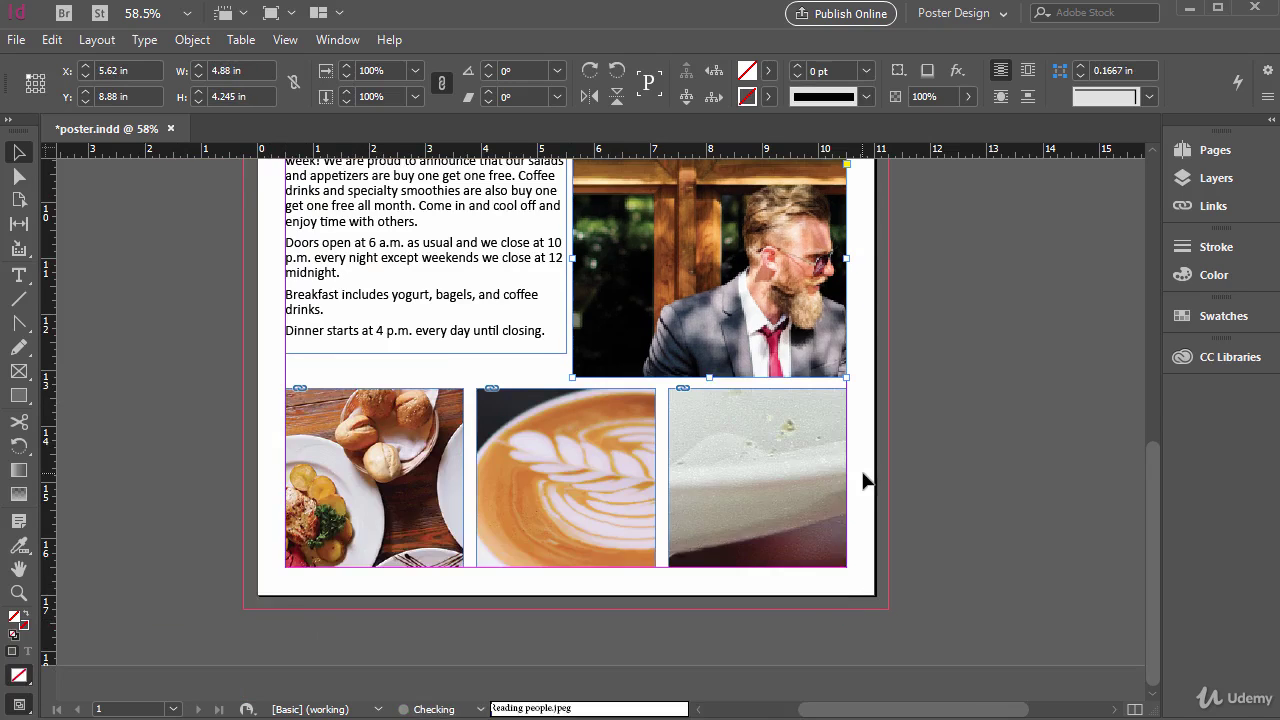
# - Try Fit Content to Frame on the bearded man's photo and undo the fitting
pyautogui.scroll(2, 866, 478)
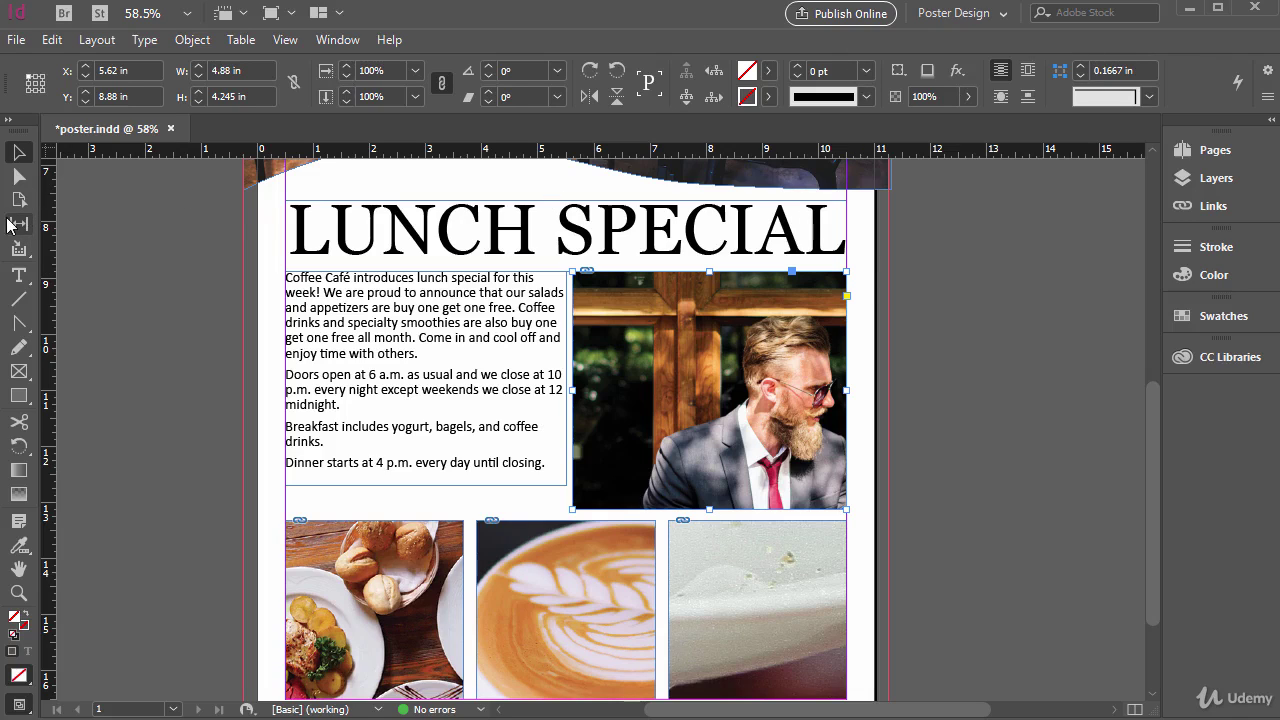
pyautogui.moveTo(2, 226); pyautogui.dragTo(0, 226)
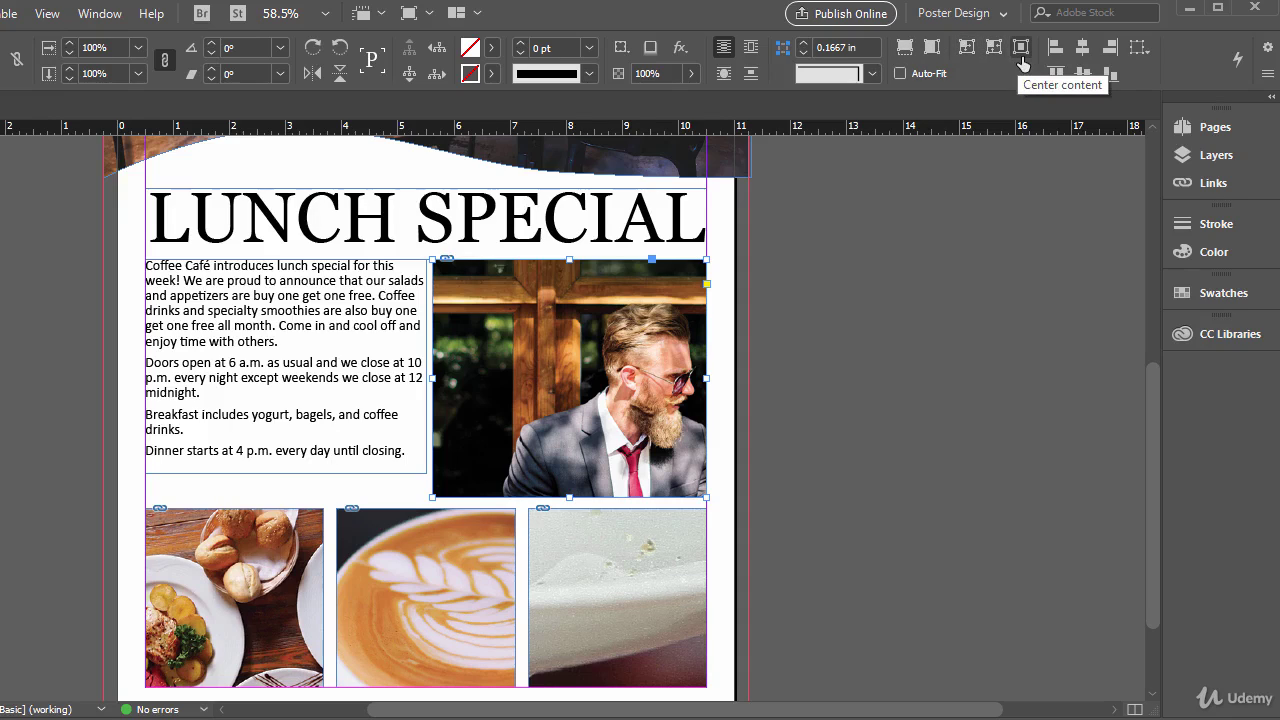
pyautogui.click(965, 52)
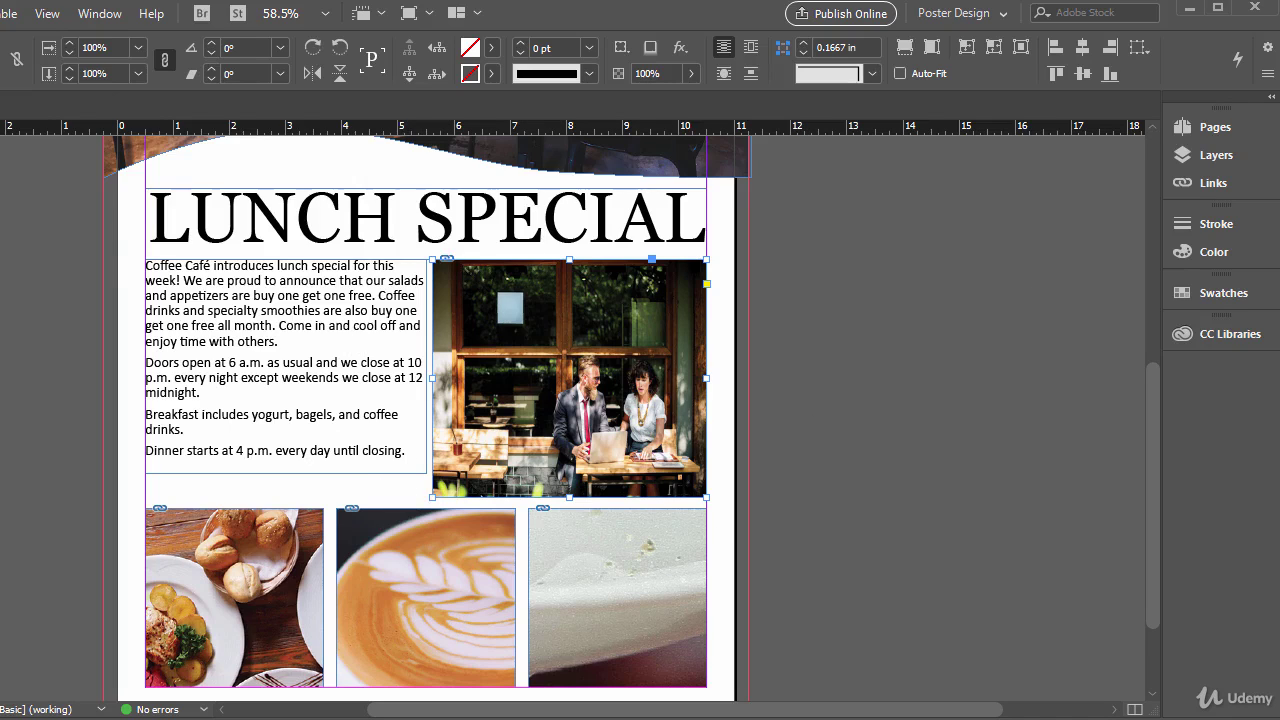
pyautogui.click(127, 249)
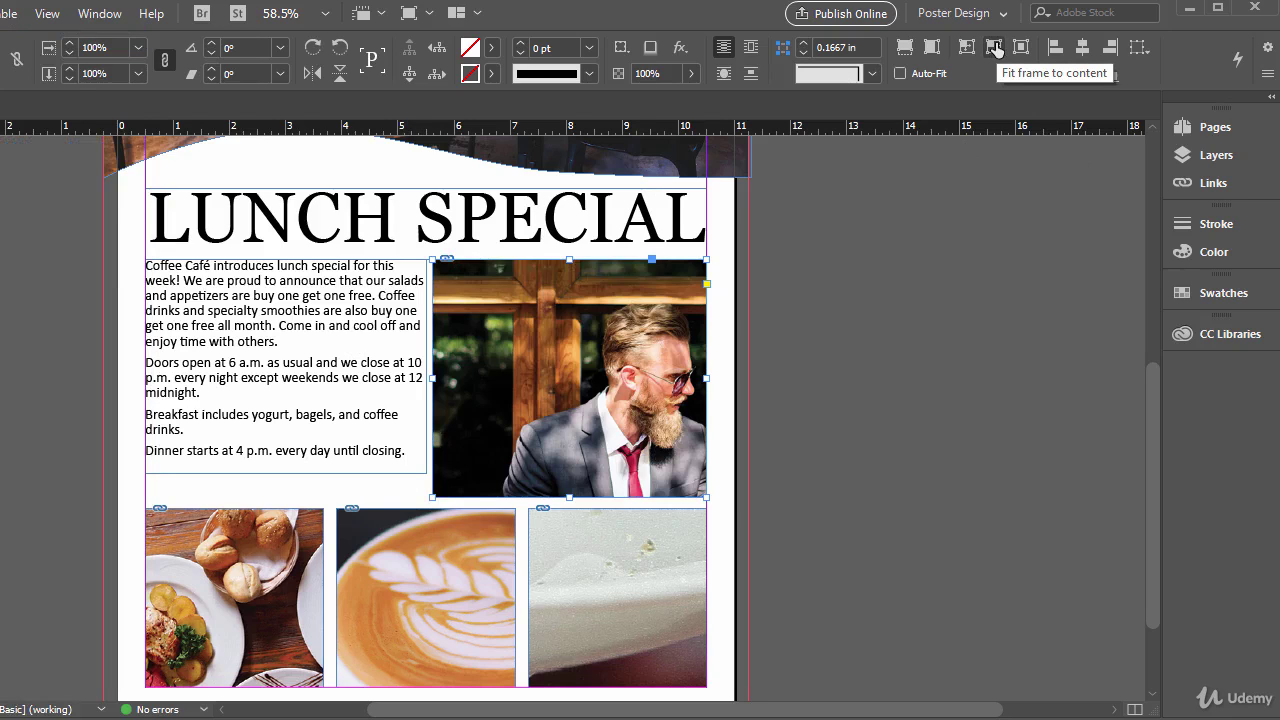
# - Try Fit Frame to Content on the bearded man's photo and undo the frame change
pyautogui.click(994, 48)
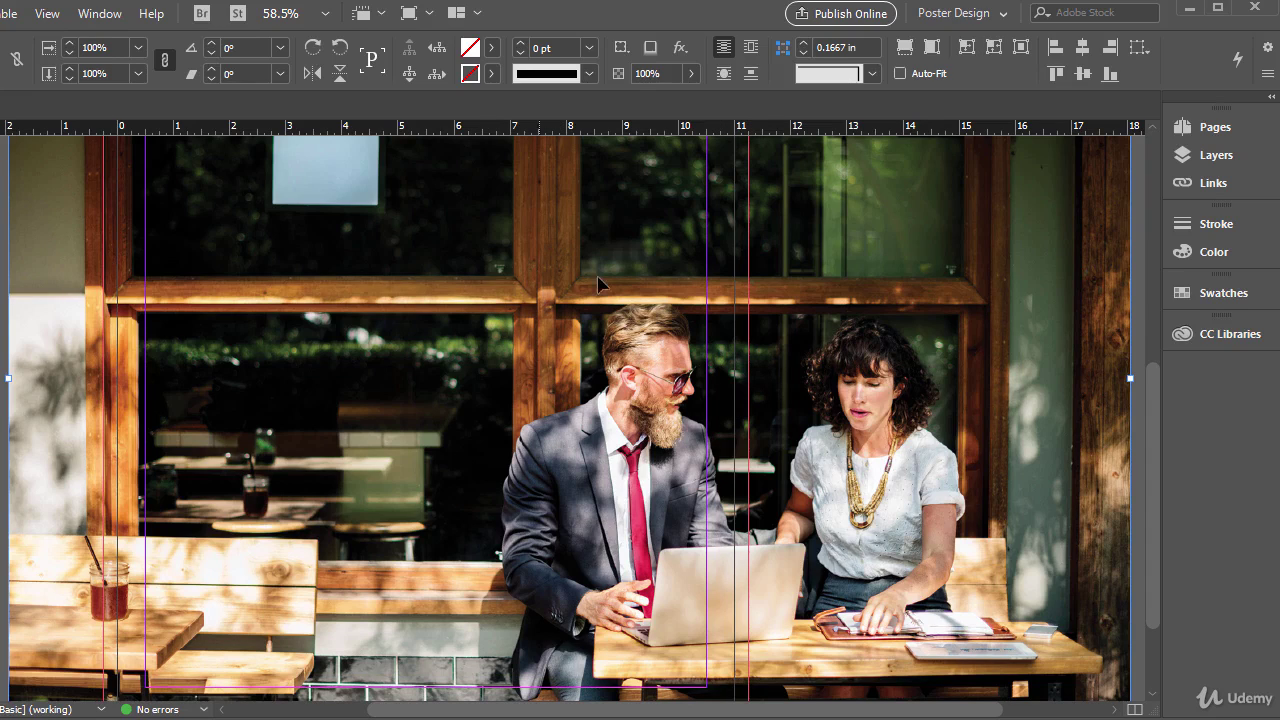
pyautogui.click(0, 14)
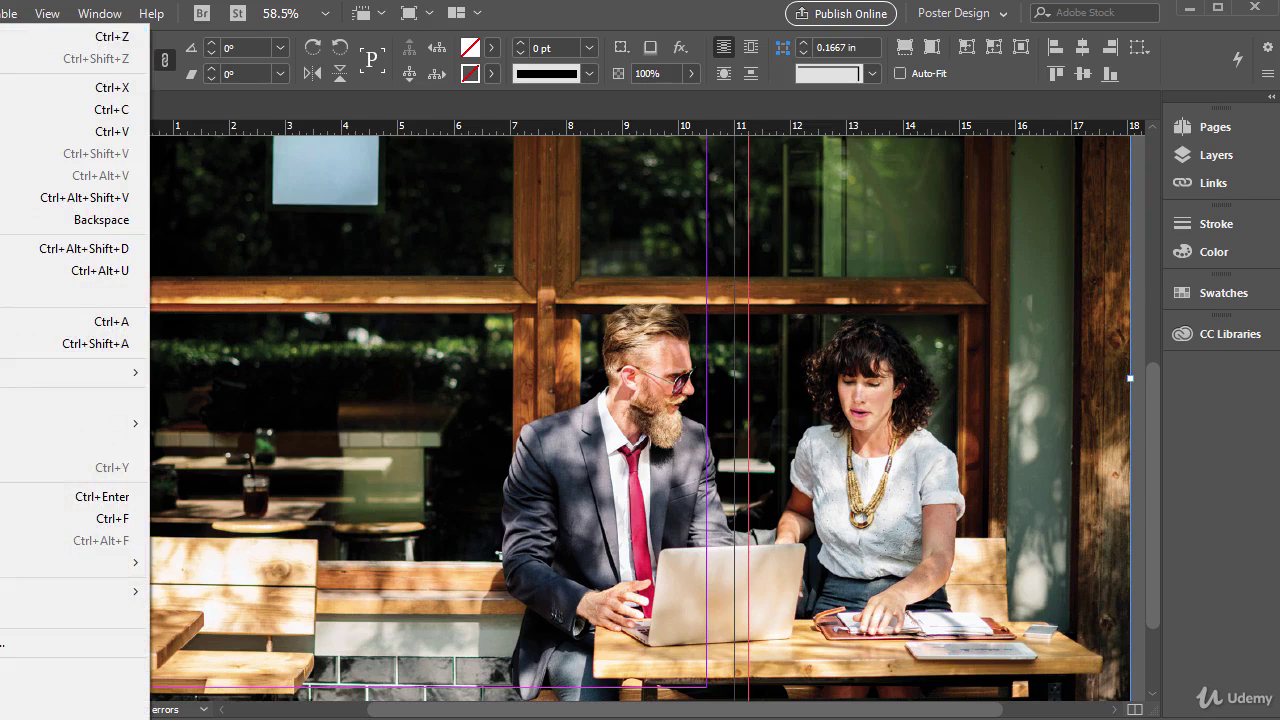
pyautogui.click(4, 37)
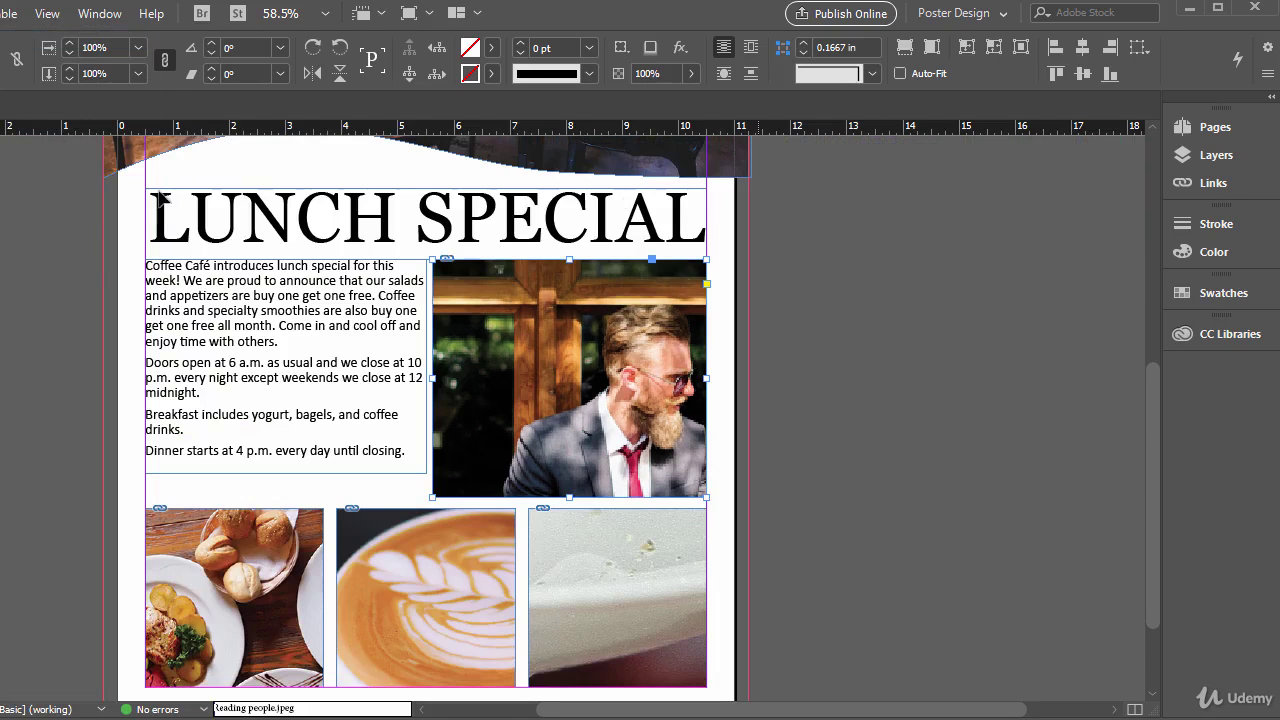
# - Try Fill Frame Proportionally and Fit Content Proportionally on the bearded man's photo, undoing each fitting
pyautogui.click(932, 52)
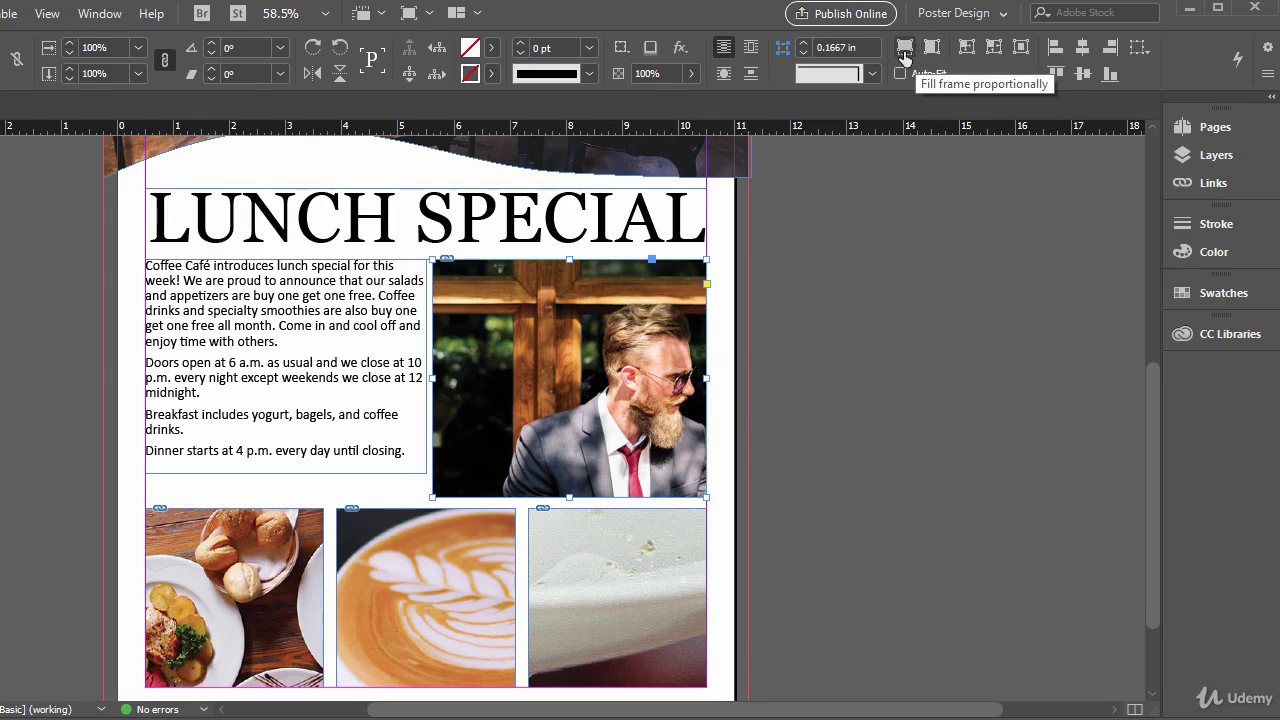
pyautogui.click(903, 57)
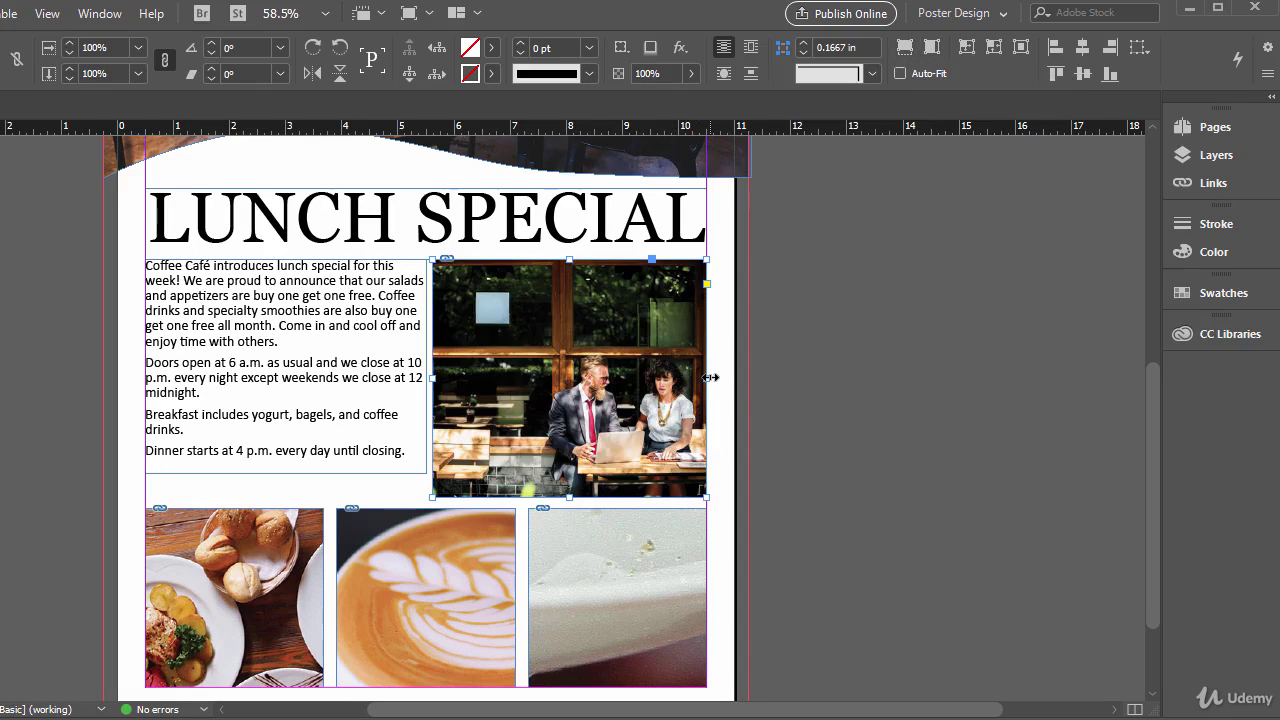
pyautogui.moveTo(710, 377)
pyautogui.mouseDown()
pyautogui.moveTo(804, 375)
pyautogui.moveTo(748, 388)
pyautogui.moveTo(743, 375)
pyautogui.moveTo(707, 378)
pyautogui.mouseUp()
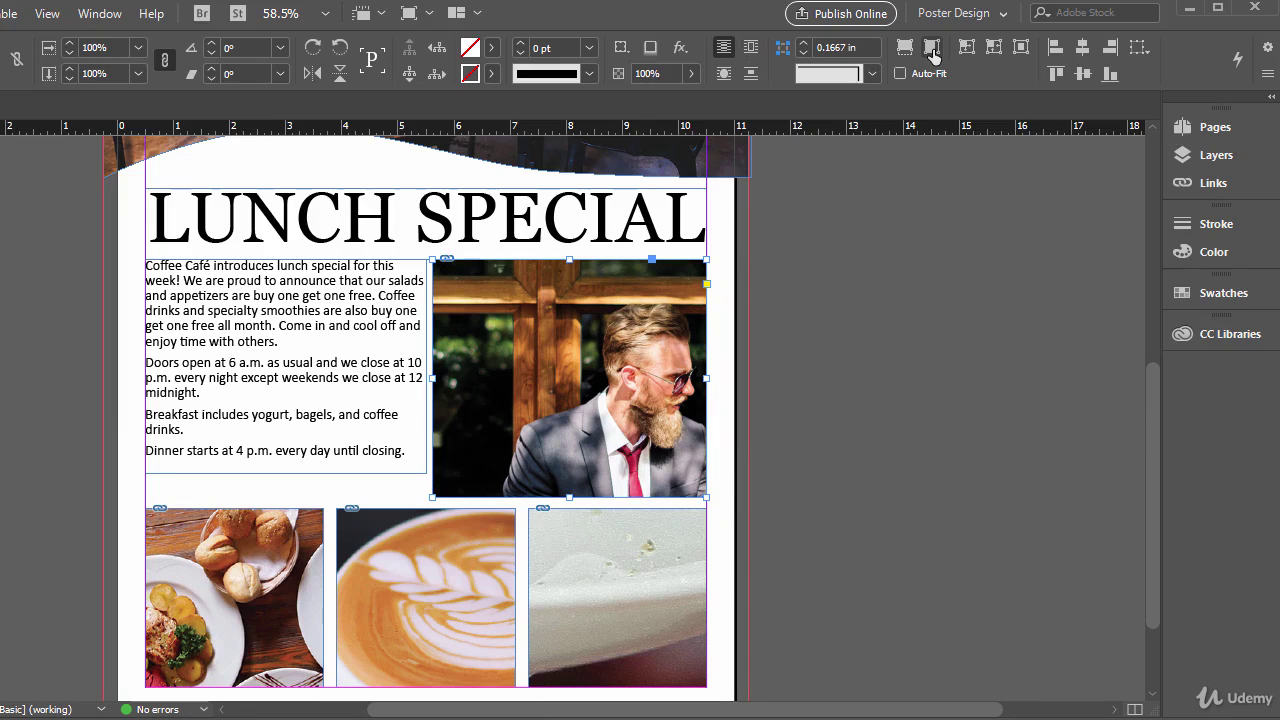
pyautogui.click(933, 55)
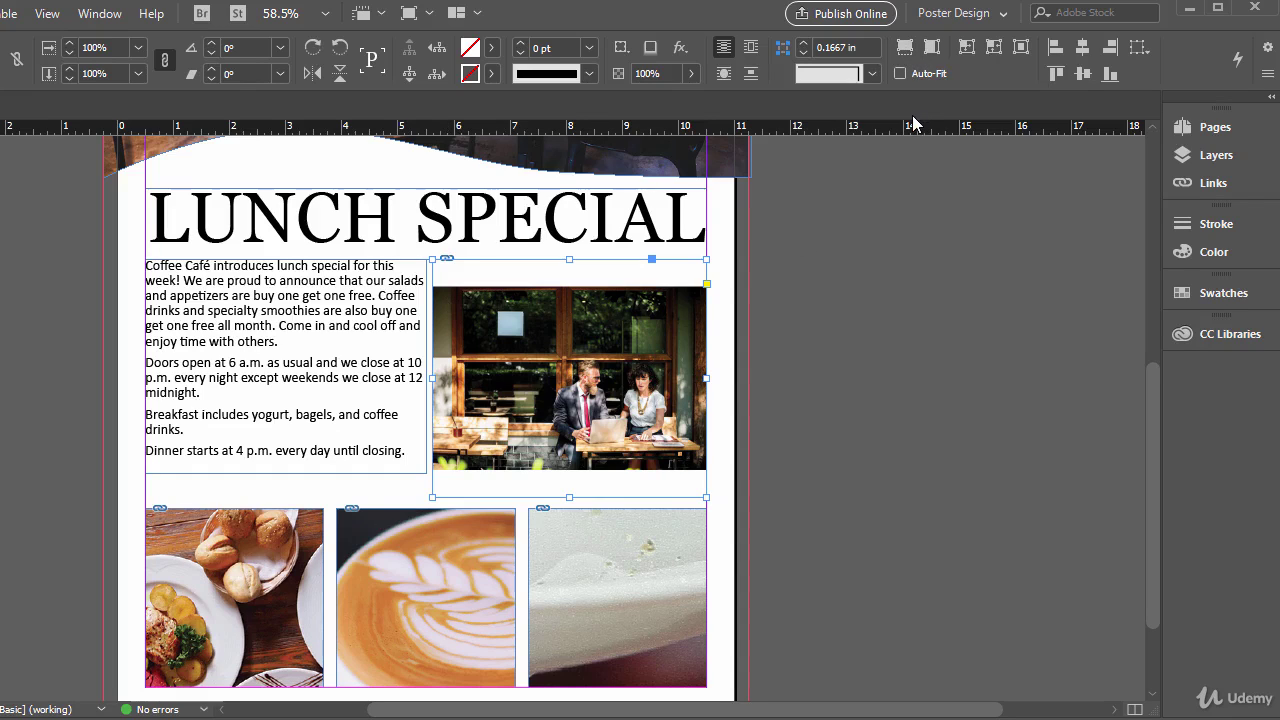
pyautogui.hotkey('ctrl', 'alt', 'x')
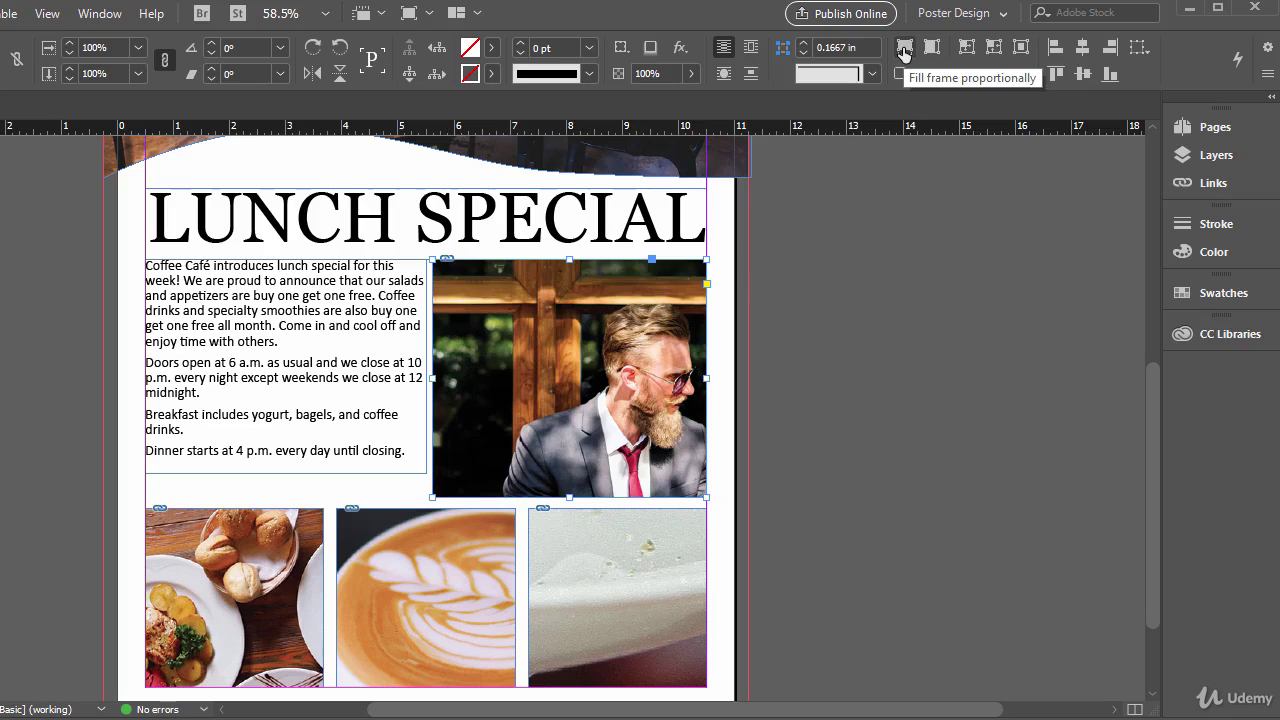
# - Apply Fill Frame Proportionally to the bearded man's photo beside the body text
pyautogui.click(903, 50)
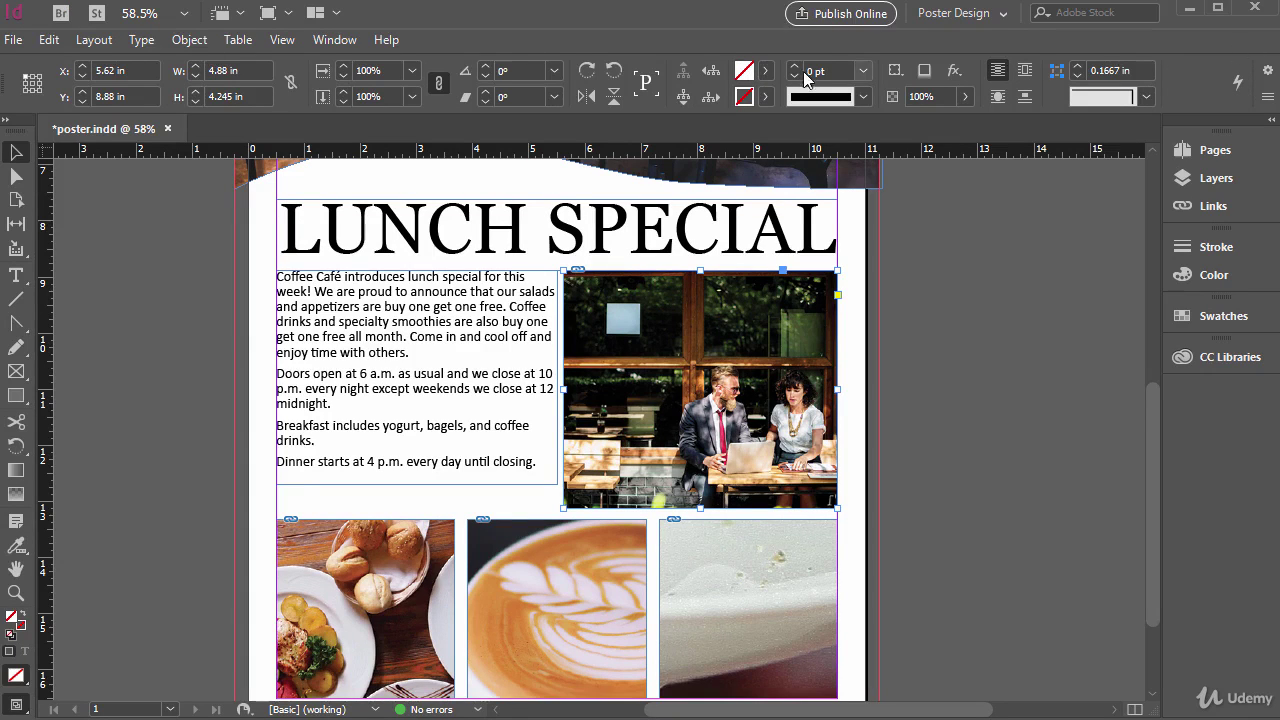
# - Try Fit Content Proportionally on the photo of the couple beside the body text and undo it
pyautogui.click(177, 41)
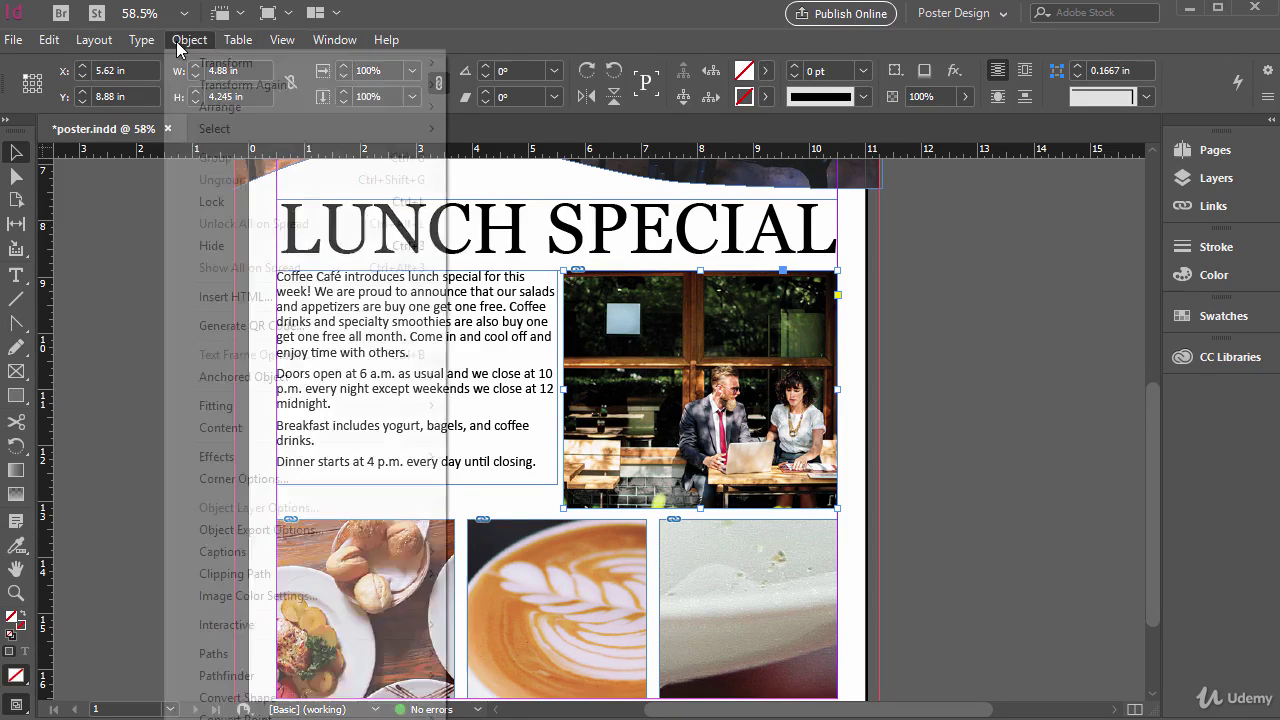
pyautogui.moveTo(316, 410)
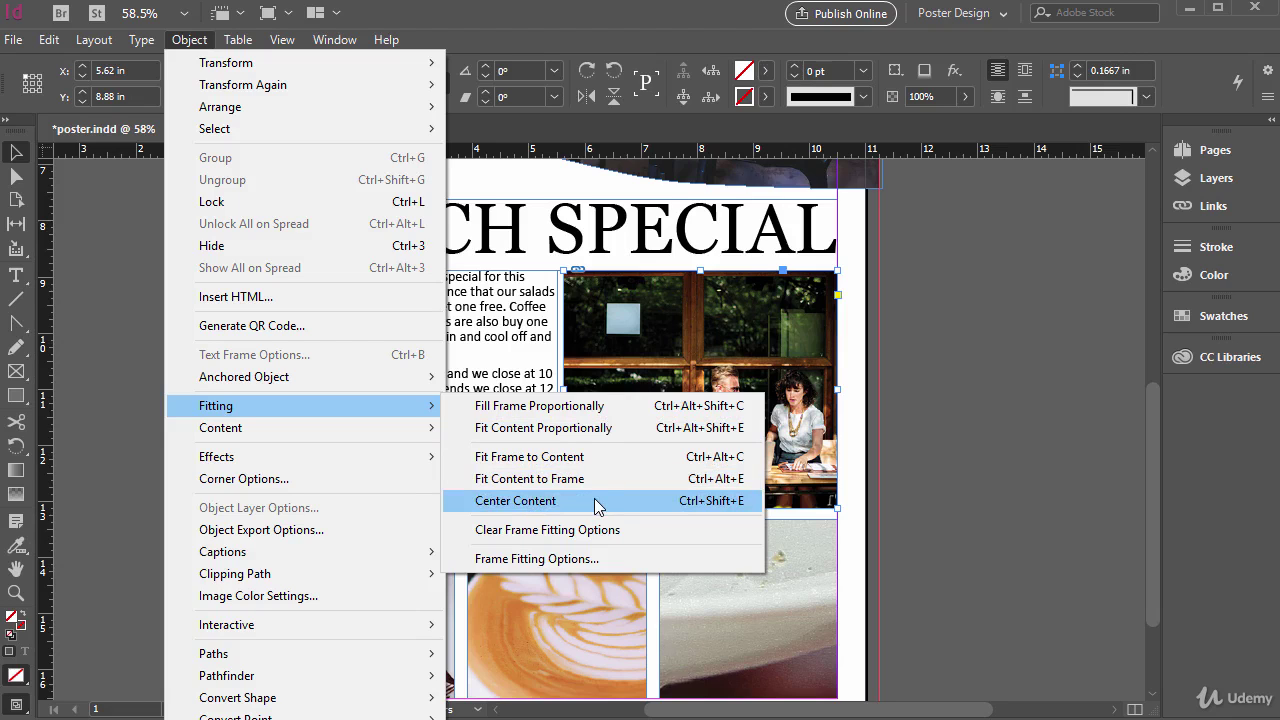
pyautogui.click(522, 430)
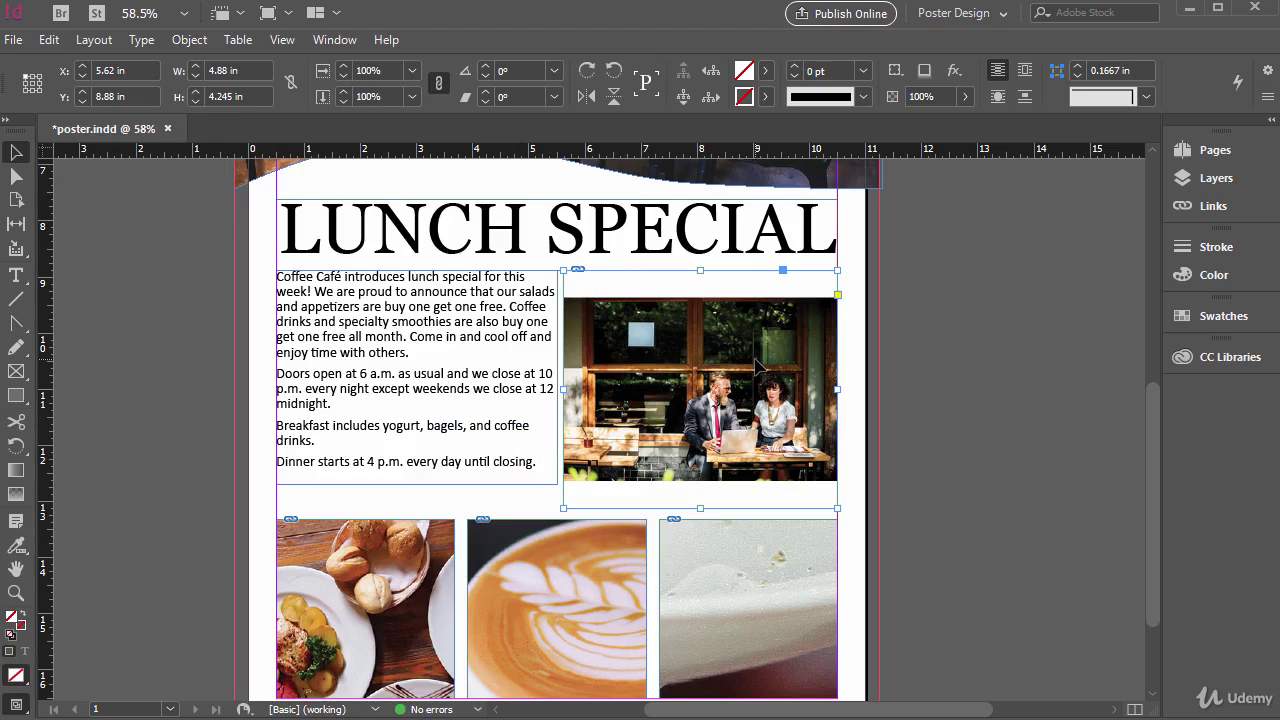
pyautogui.hotkey('ctrl', 'z')
# - Apply Fill Frame Proportionally to the food plates photo at the start of the lower image row
pyautogui.scroll(-3, 757, 366)
pyautogui.click(390, 425)
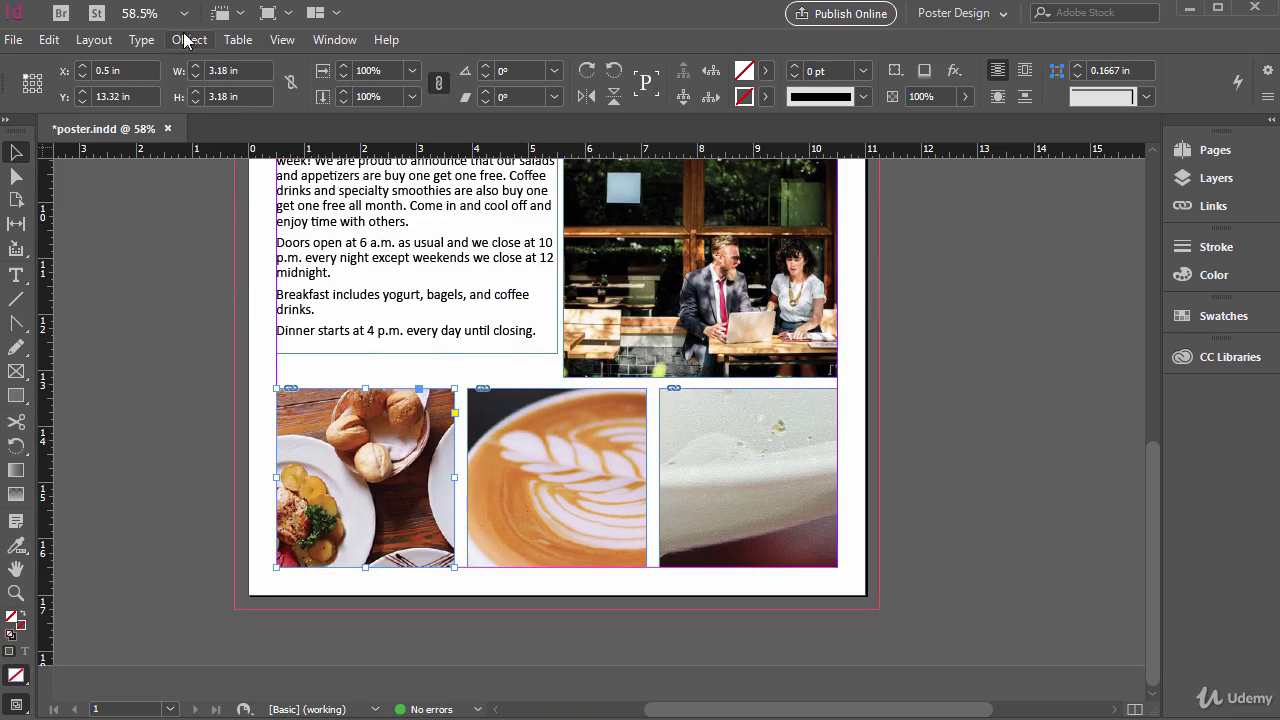
pyautogui.click(188, 40)
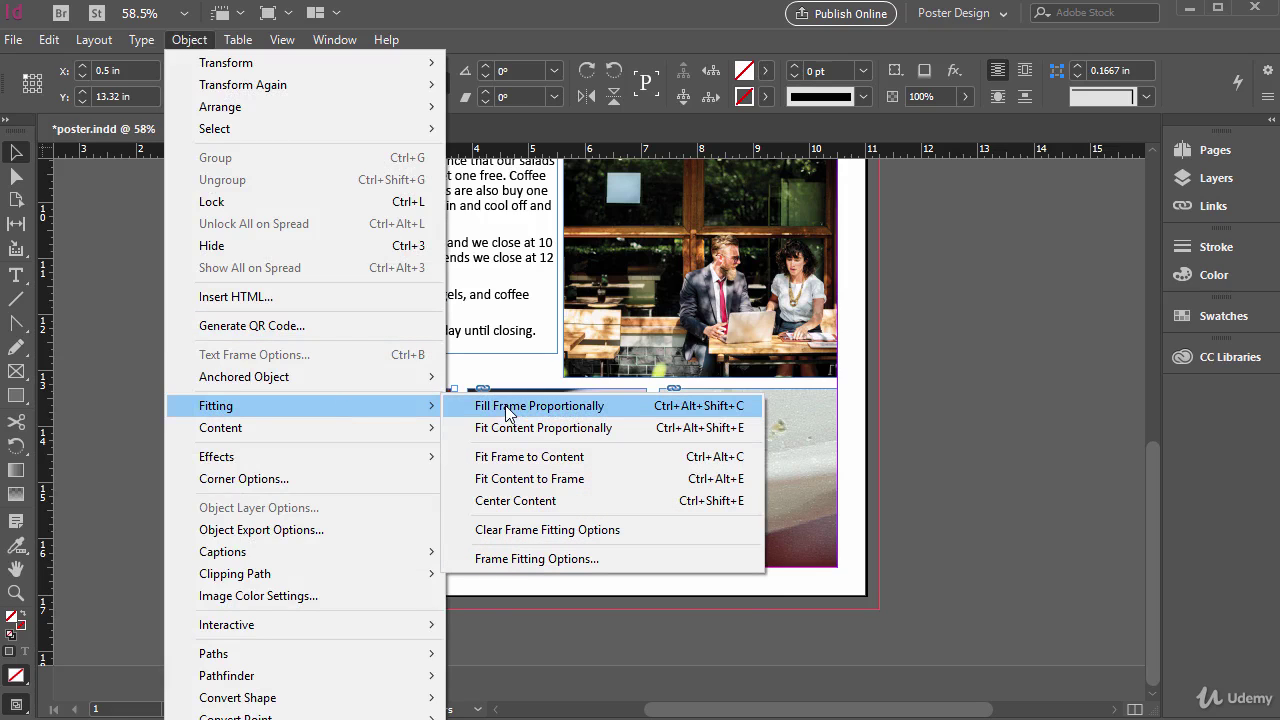
pyautogui.click(520, 413)
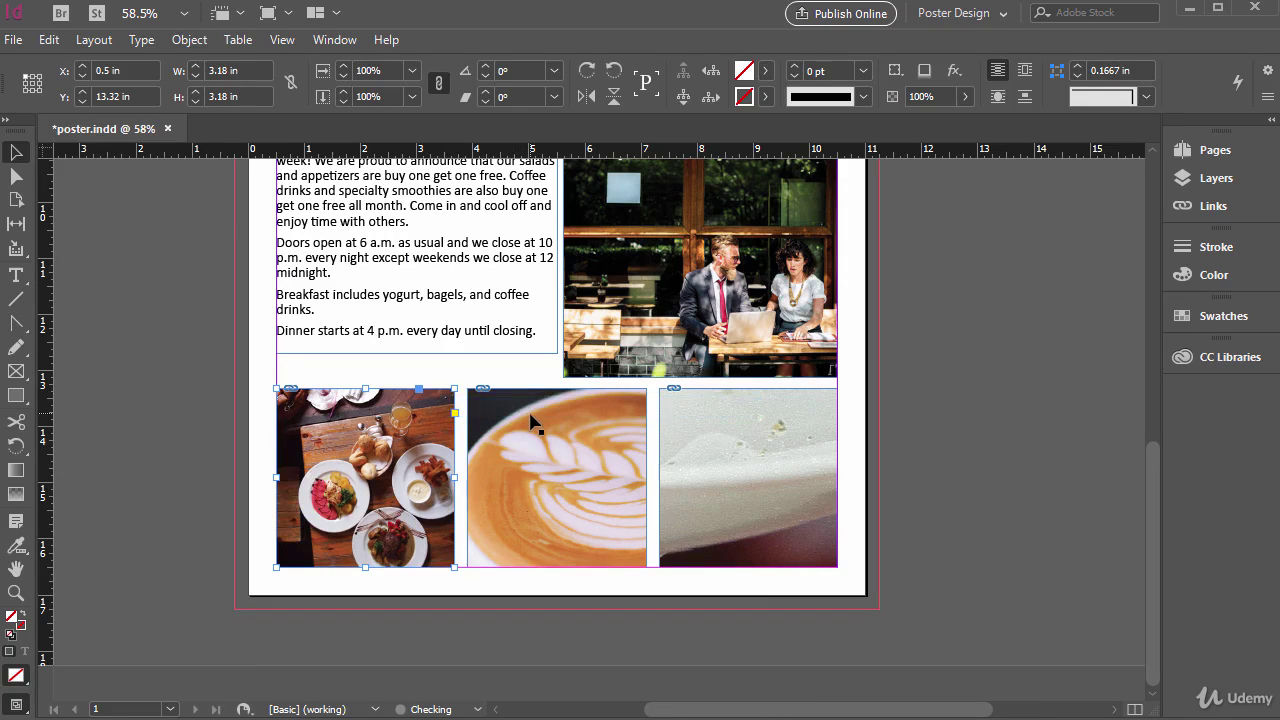
# - Apply Fill Frame Proportionally to the coffee cup photo and the last photo of the lower image row together
pyautogui.keyDown('shift'); pyautogui.click(721, 438); pyautogui.keyUp('shift')
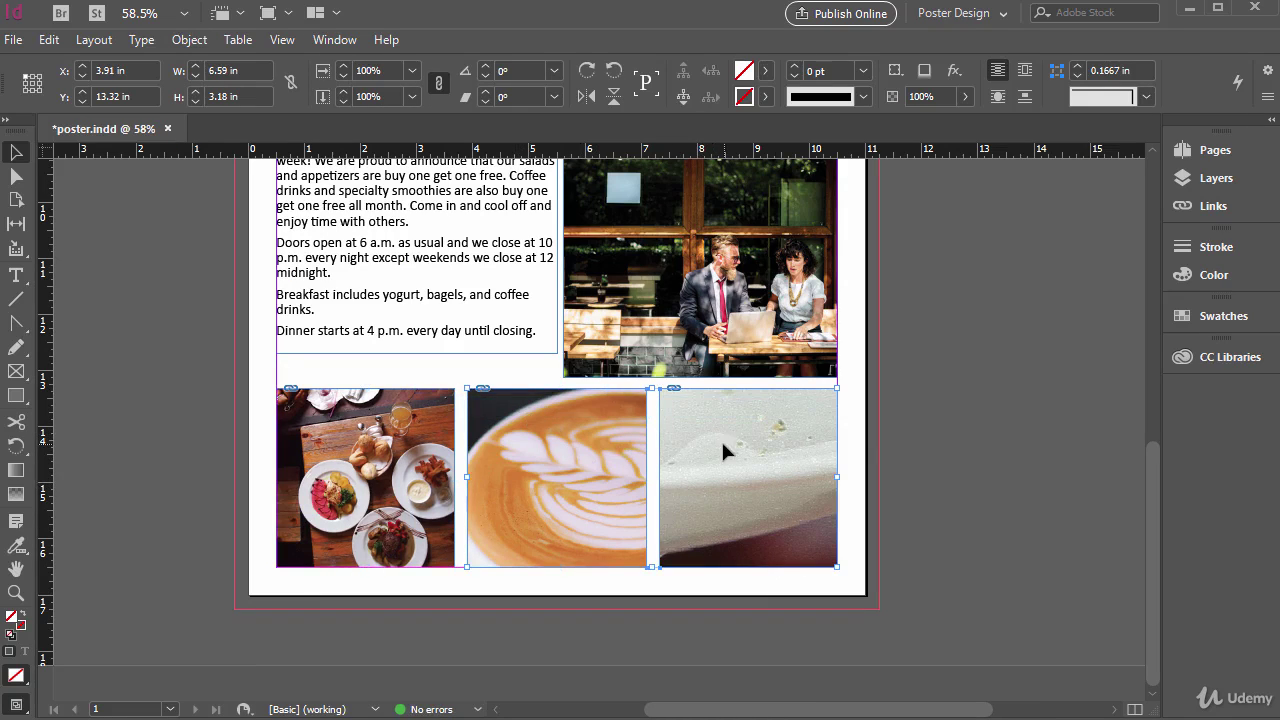
pyautogui.click(990, 482)
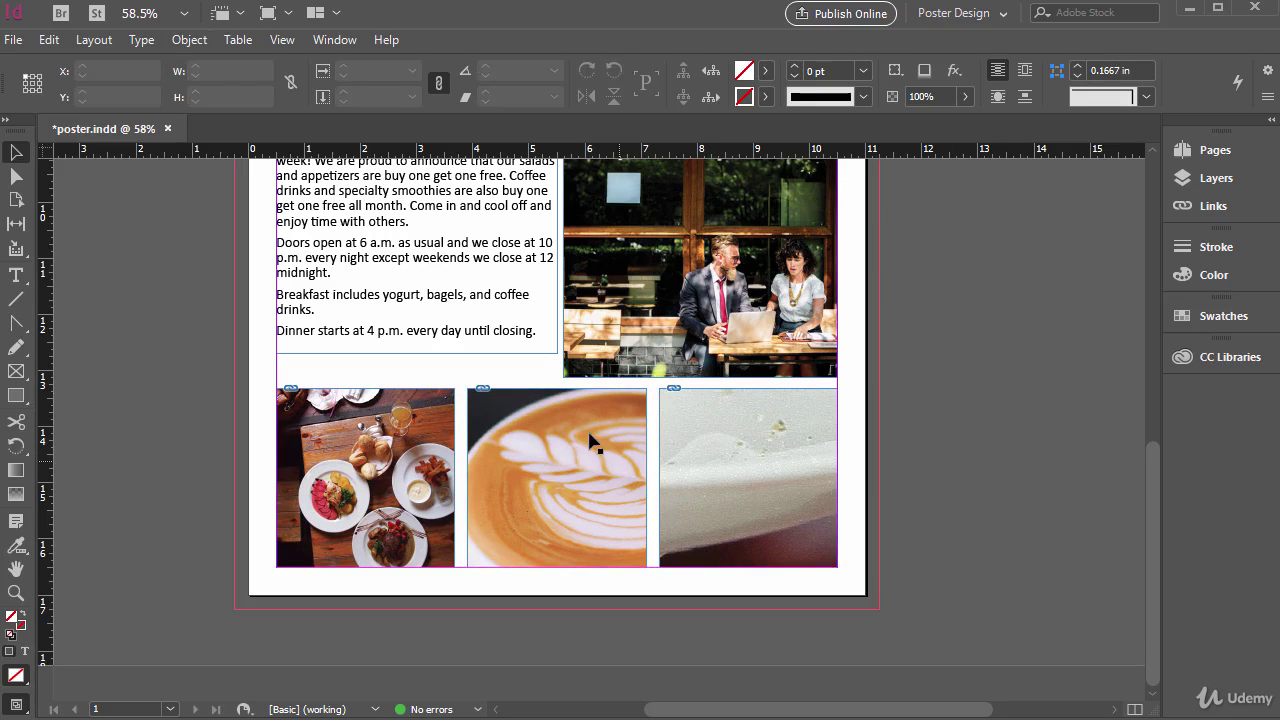
pyautogui.click(638, 428)
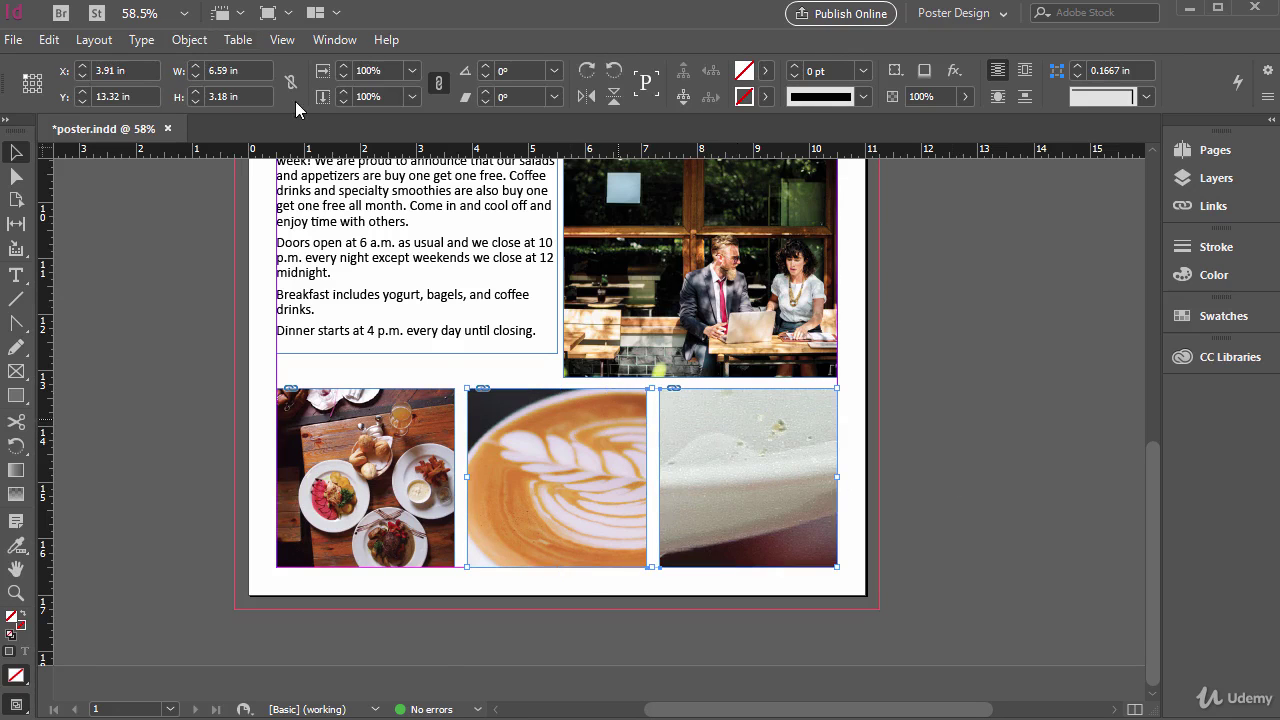
pyautogui.click(189, 40)
pyautogui.moveTo(360, 408)
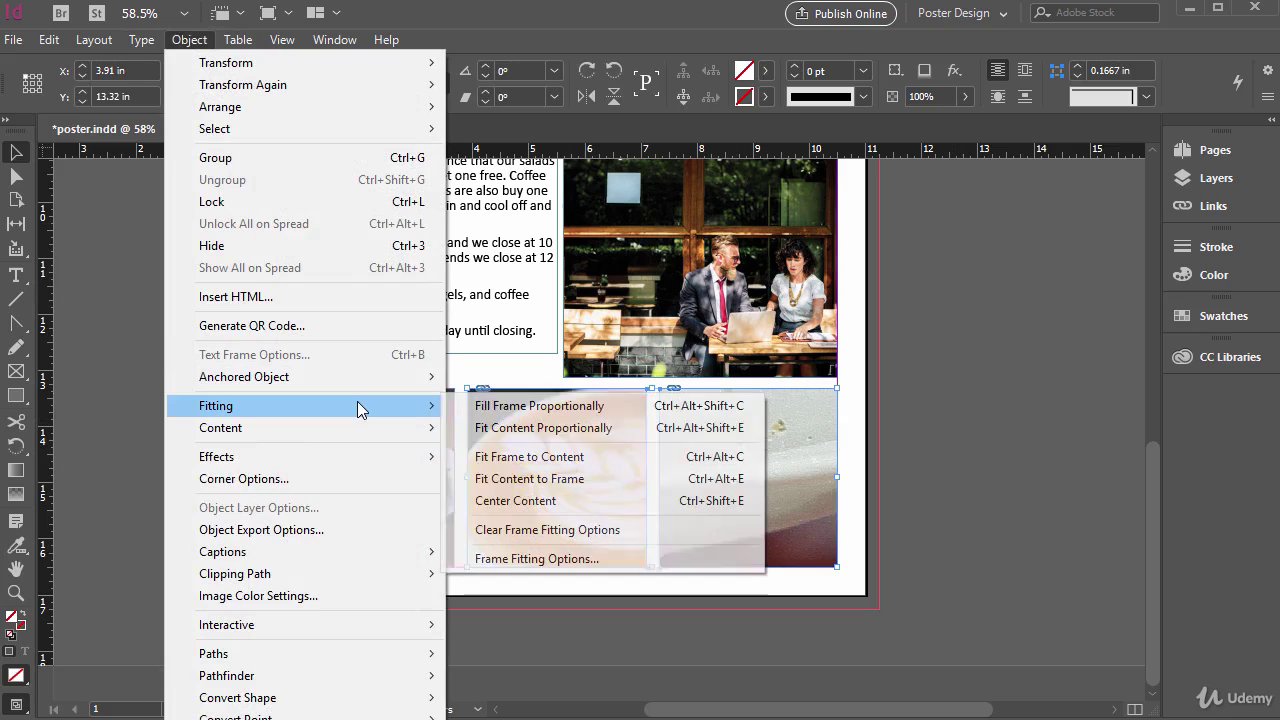
pyautogui.click(536, 406)
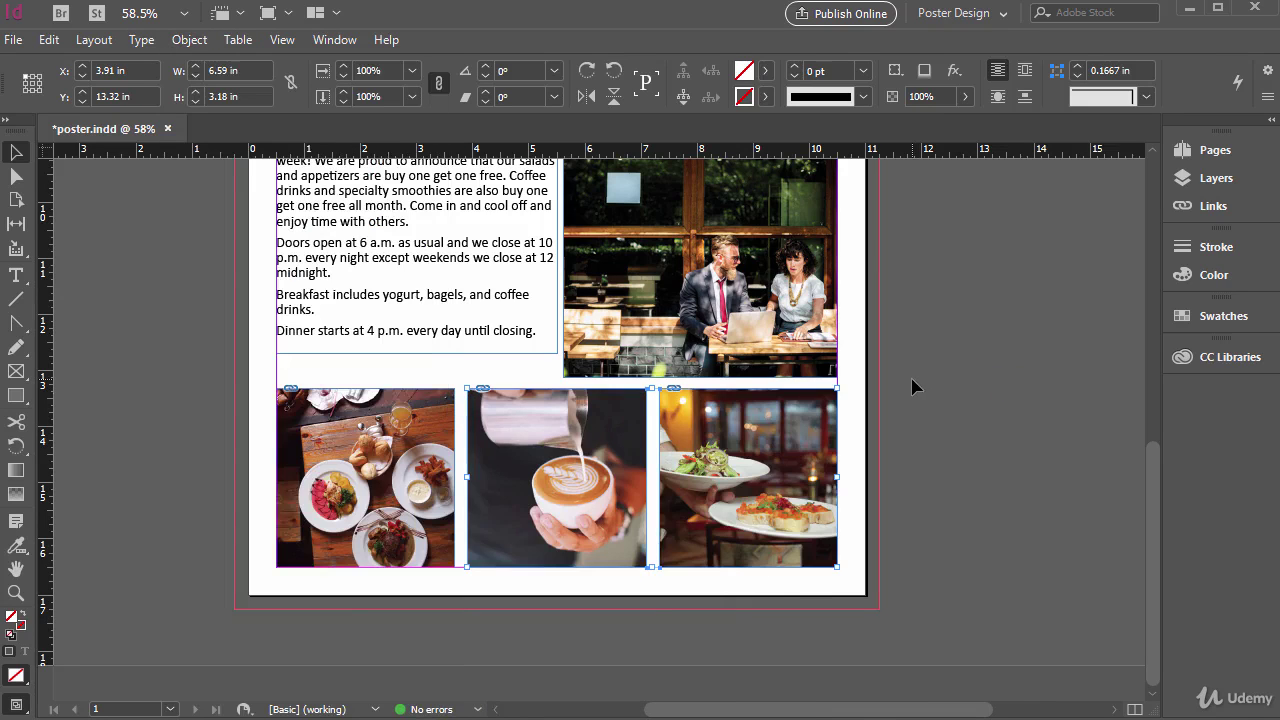
pyautogui.click(895, 405)
# - Try to shift the coffee cup photo sideways inside its frame with the content grabber
pyautogui.scroll(4, 830, 410)
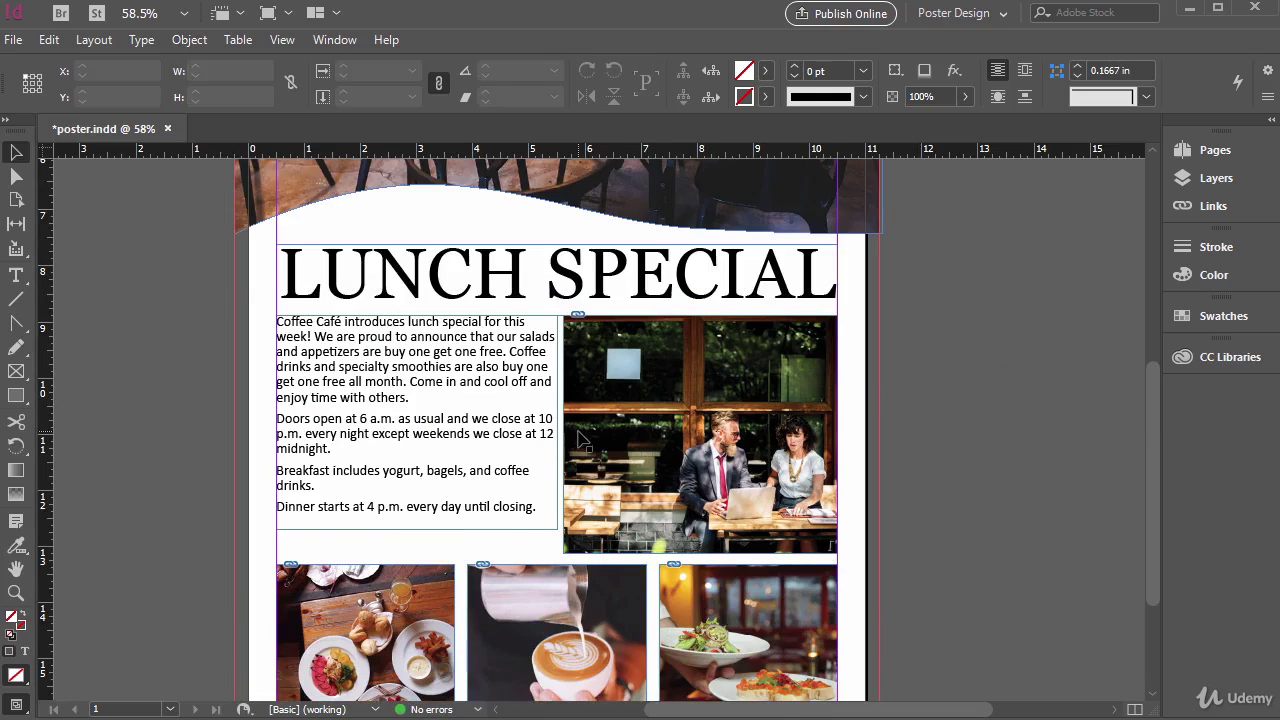
pyautogui.scroll(-4, 575, 430)
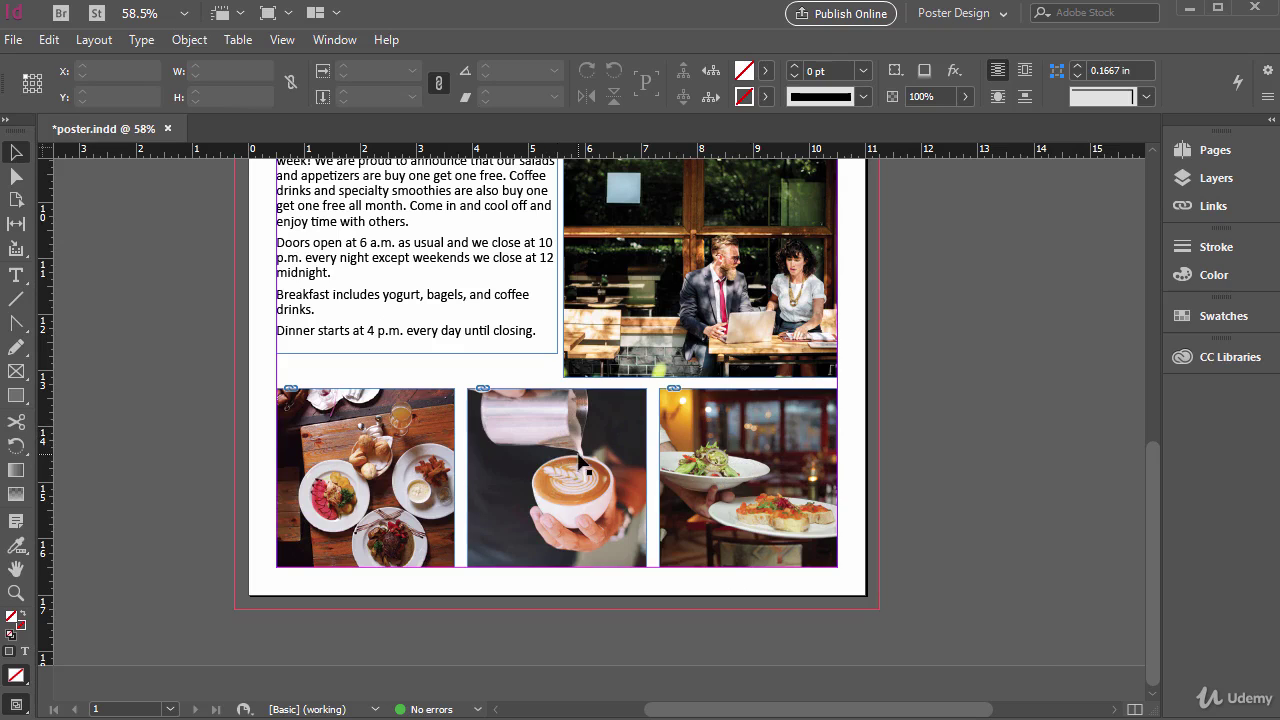
pyautogui.click(557, 460)
pyautogui.moveTo(557, 460); pyautogui.dragTo(518, 468)
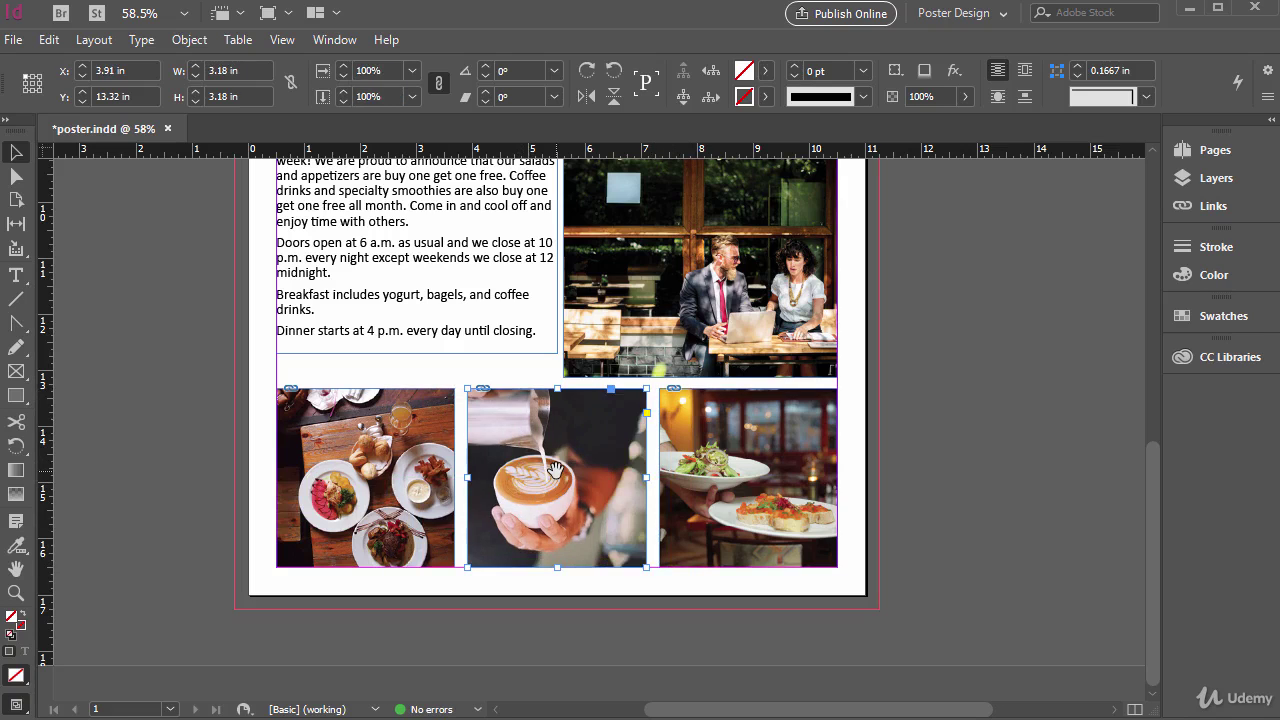
pyautogui.moveTo(561, 476)
pyautogui.mouseDown()
pyautogui.moveTo(590, 471)
pyautogui.moveTo(540, 478)
pyautogui.mouseUp()
pyautogui.click(653, 430)
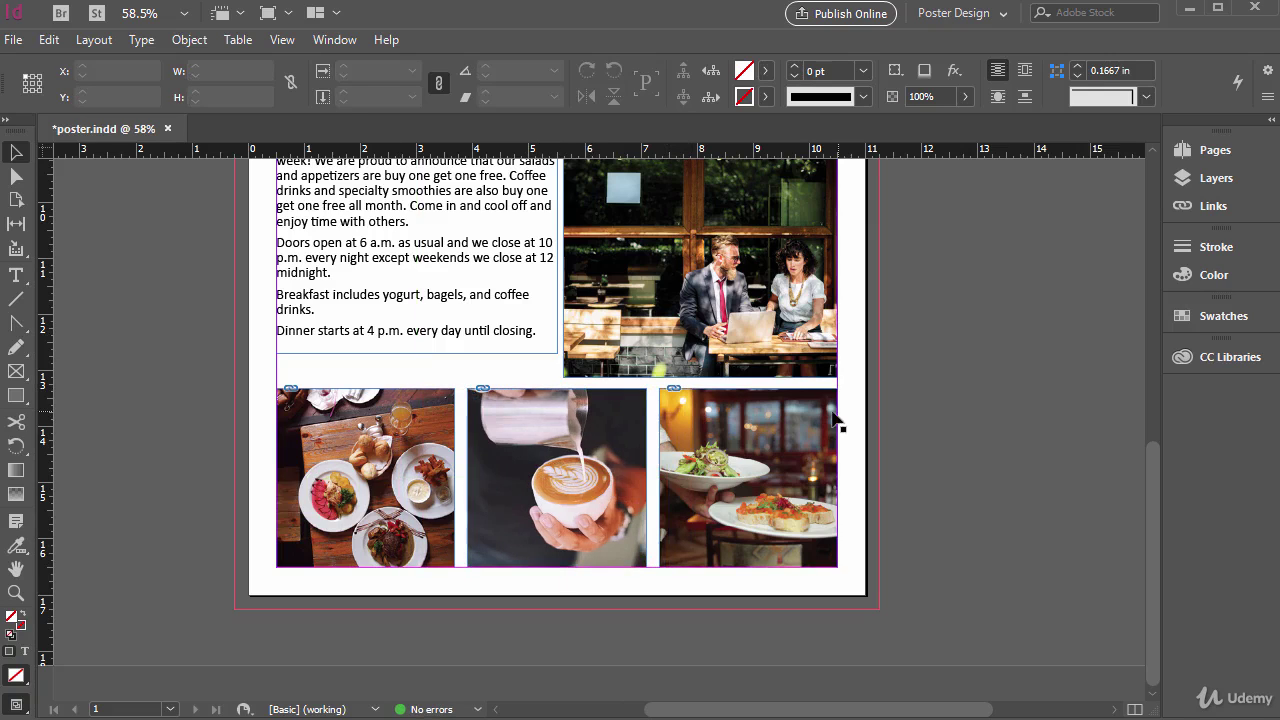
# - Try to reposition the food plates photo inside its frame with the content grabber, and deselect it
pyautogui.click(430, 425)
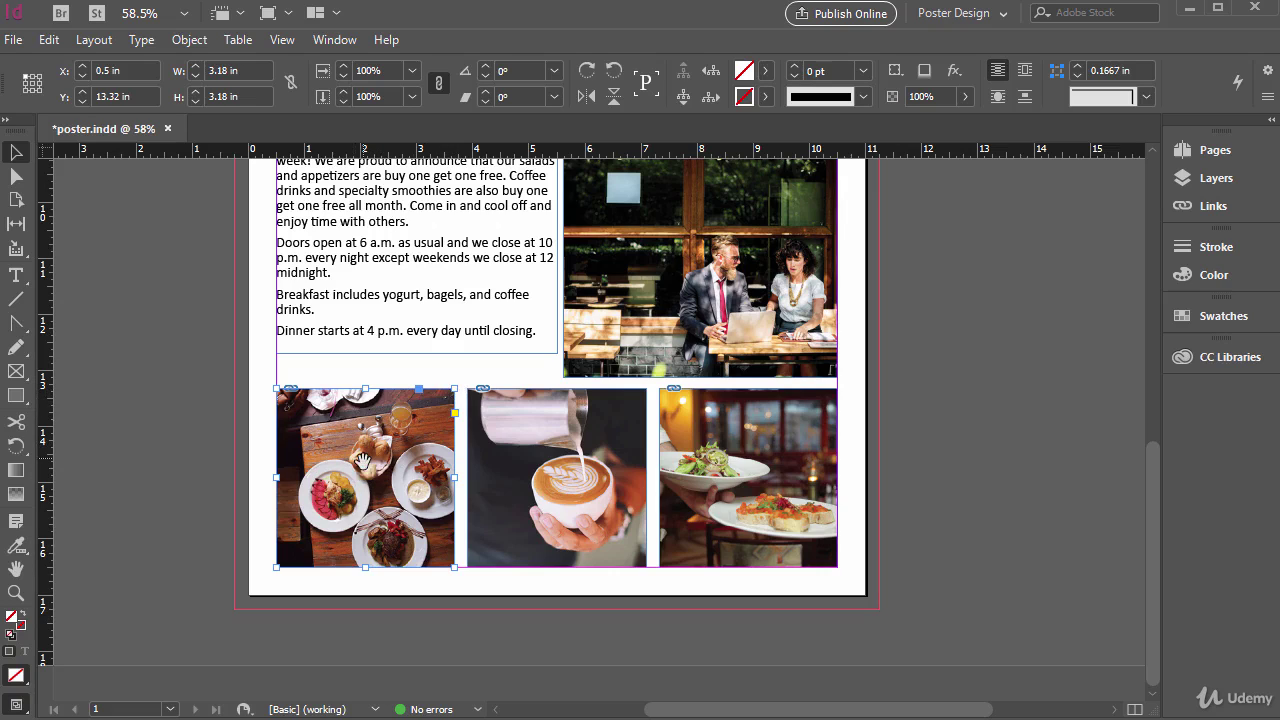
pyautogui.moveTo(368, 470); pyautogui.dragTo(338, 482)
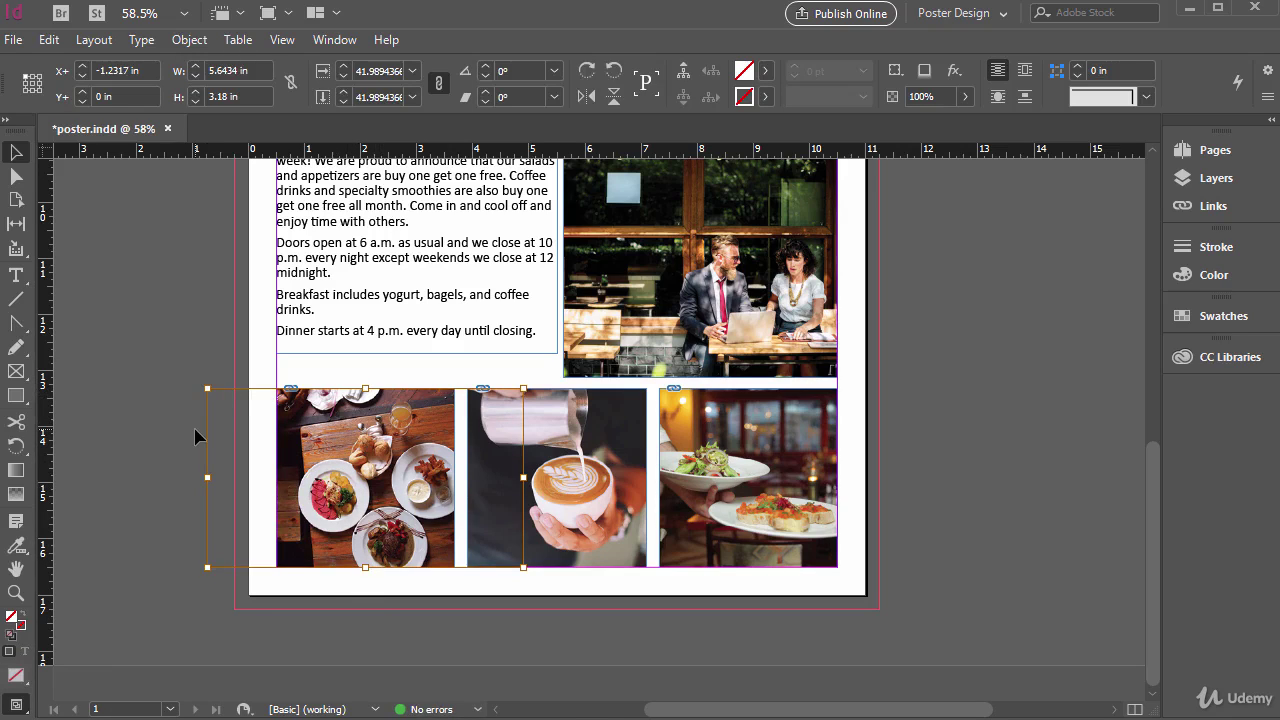
pyautogui.click(326, 444)
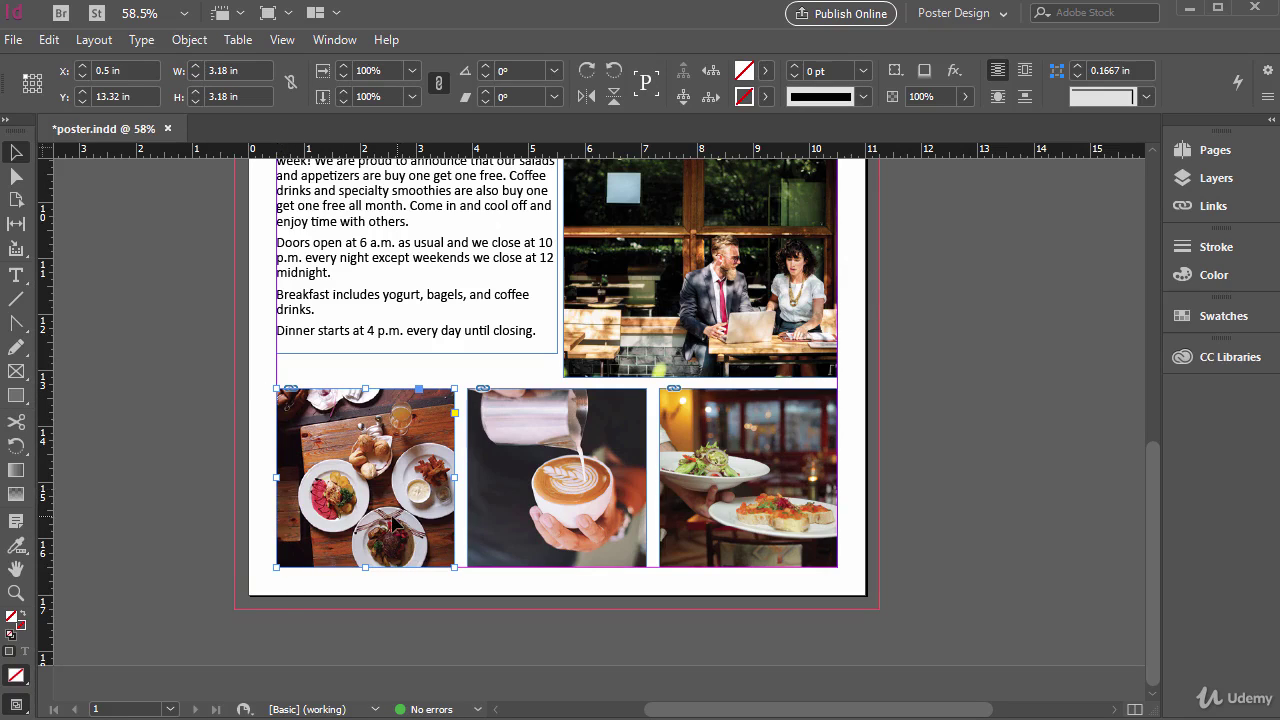
pyautogui.click(362, 470)
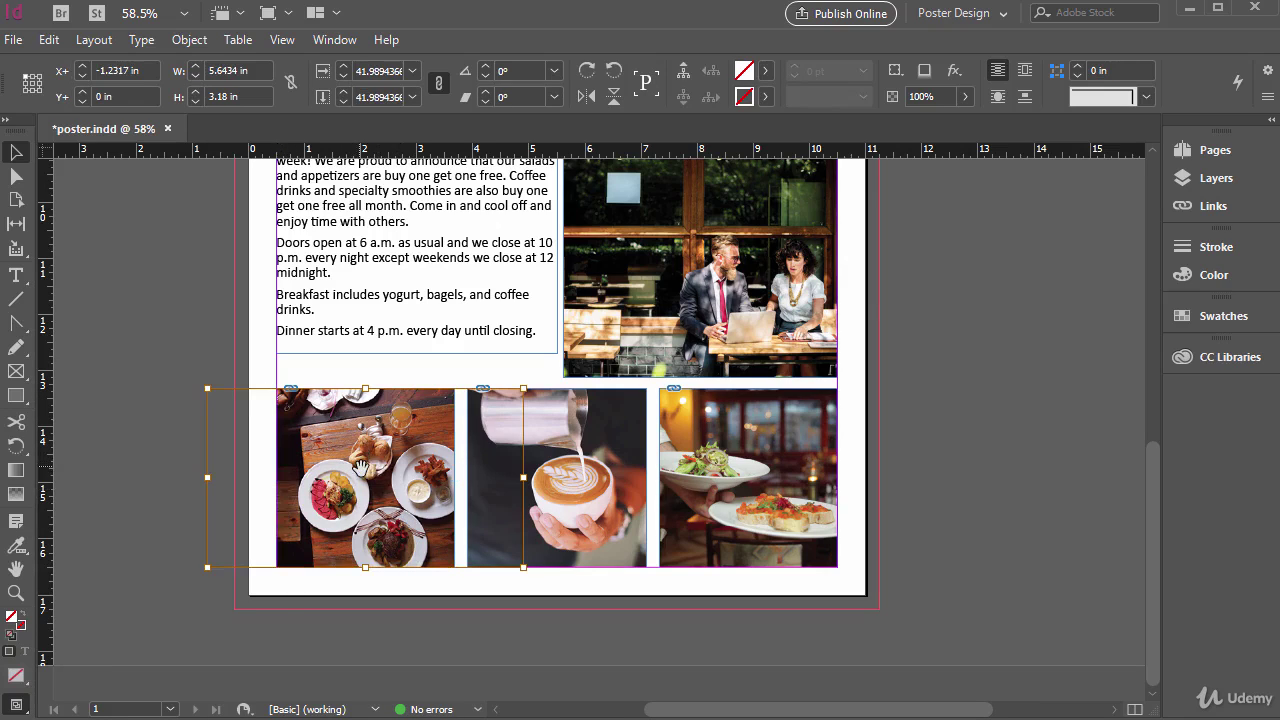
pyautogui.click(935, 470)
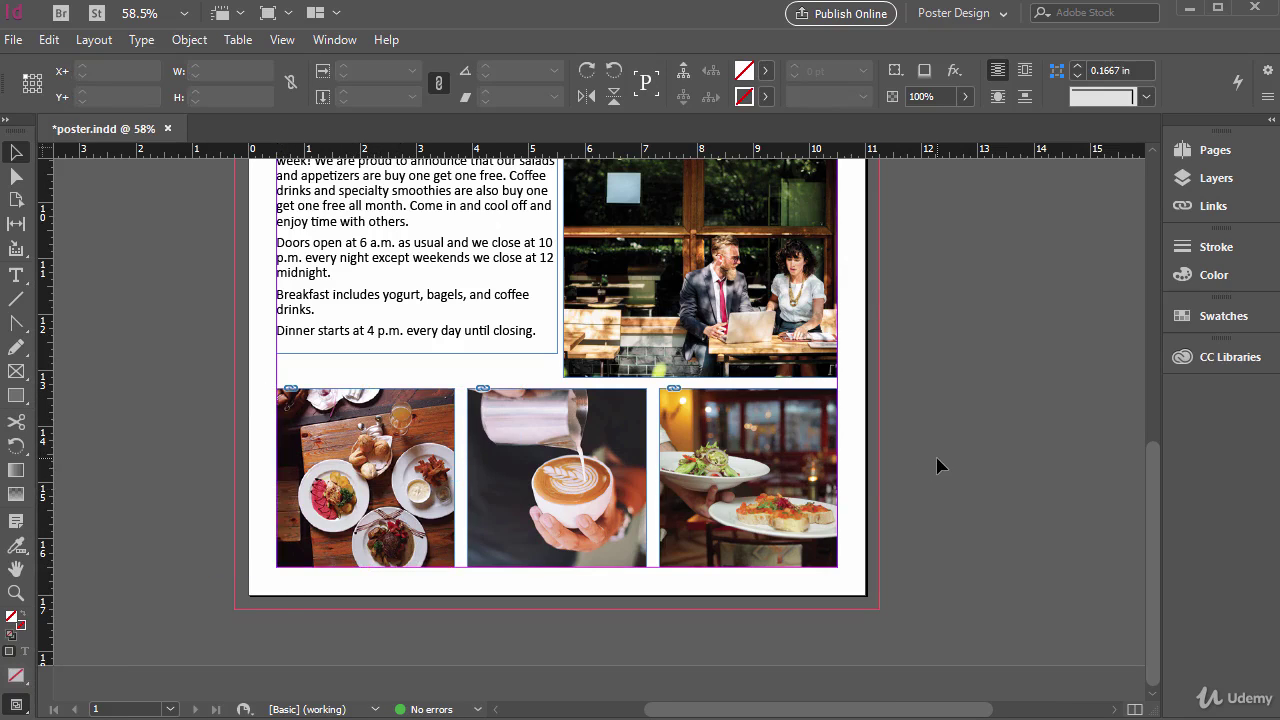
# - Select the food plates image with the Direct Selection tool, deselect it, and select its frame with the Selection tool
pyautogui.click(12, 182)
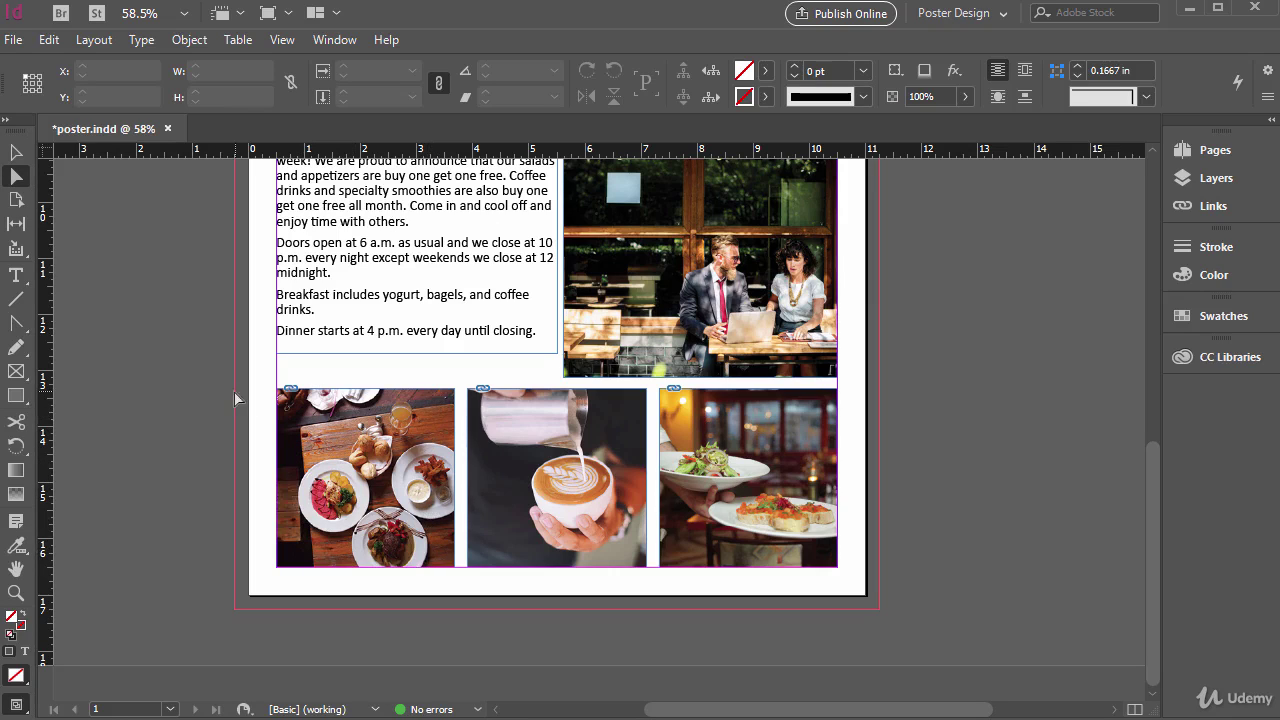
pyautogui.click(335, 426)
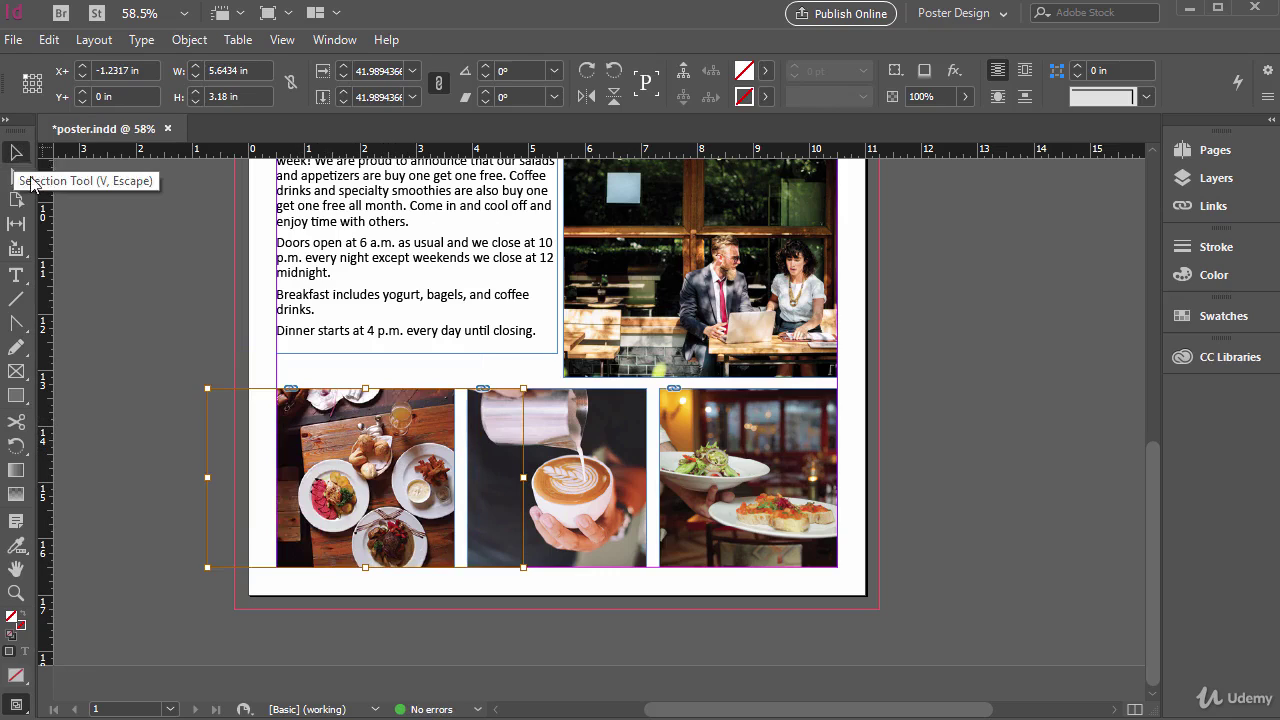
pyautogui.click(178, 389)
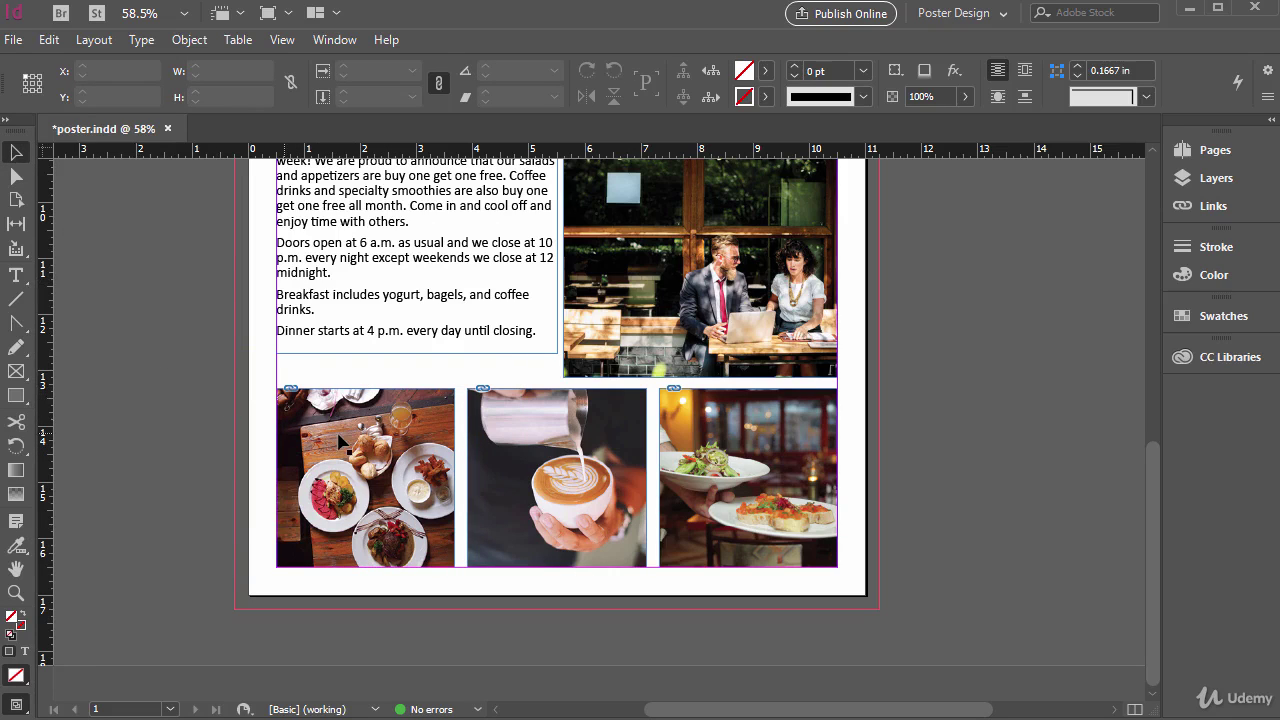
pyautogui.click(305, 422)
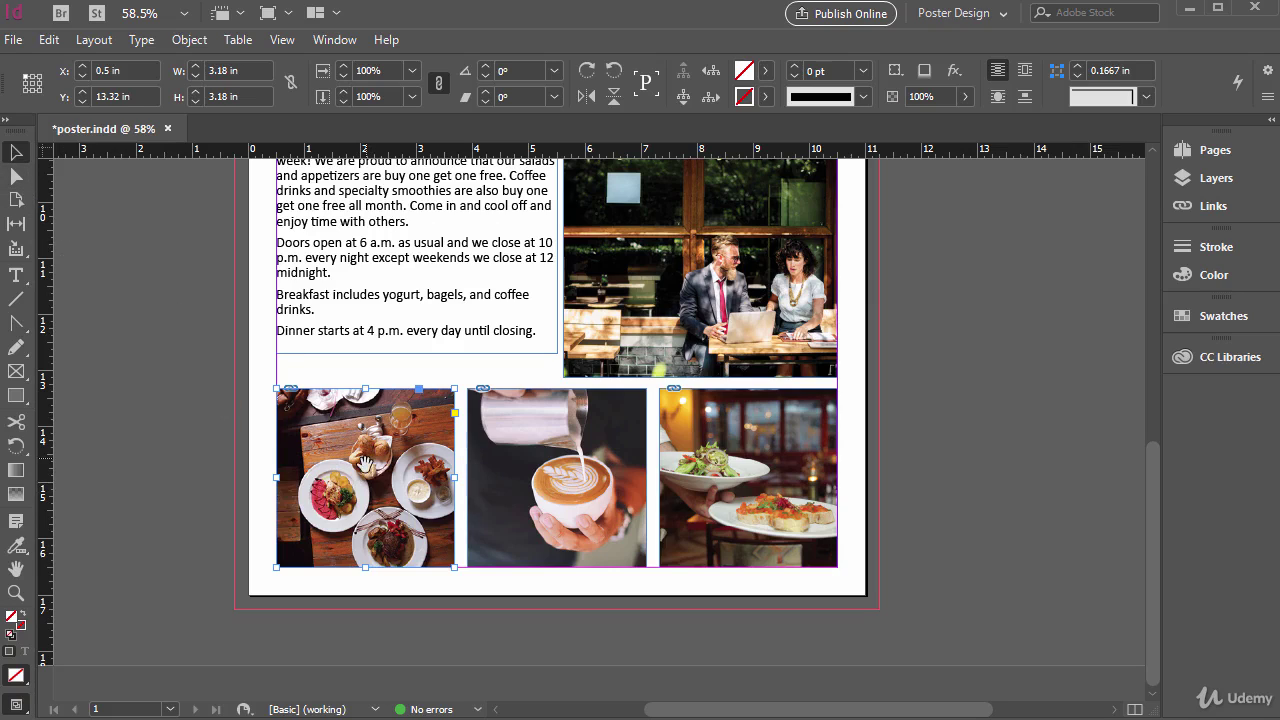
# - Try to pull the upper-left corner point of the food plates frame inward with the Direct Selection tool, and undo it
pyautogui.click(16, 178)
pyautogui.click(190, 290)
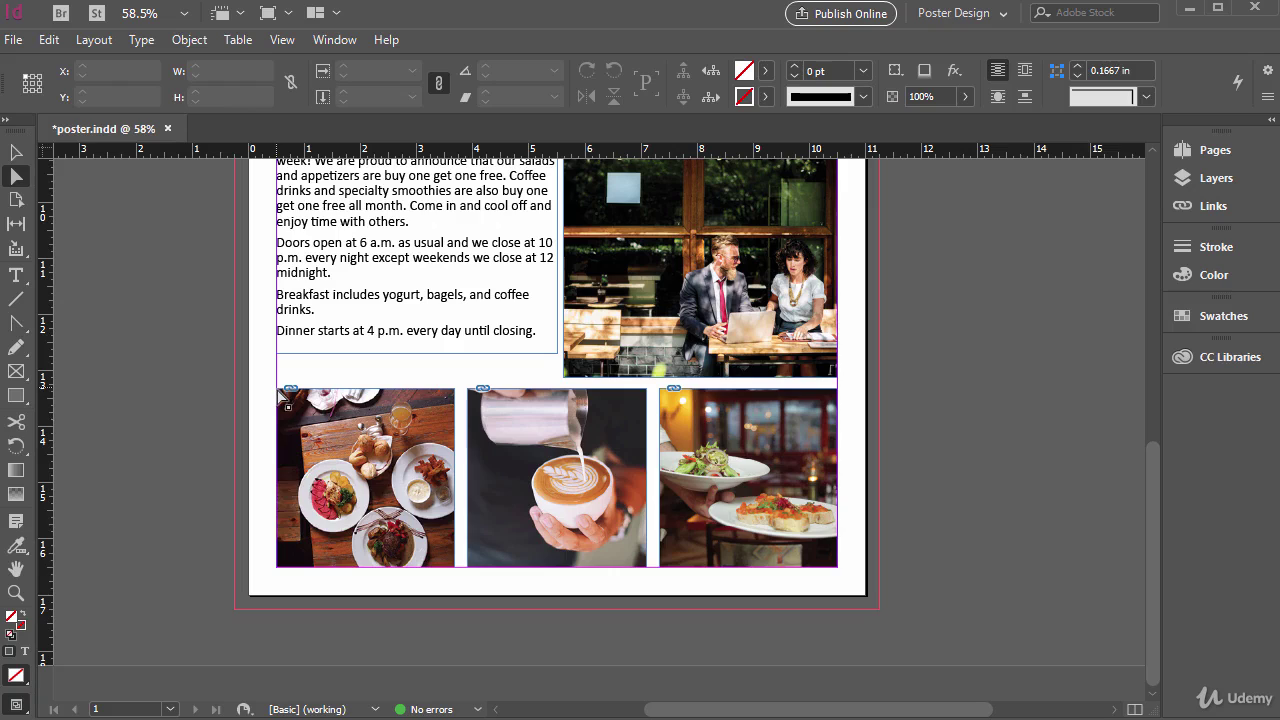
pyautogui.moveTo(278, 390); pyautogui.dragTo(317, 439)
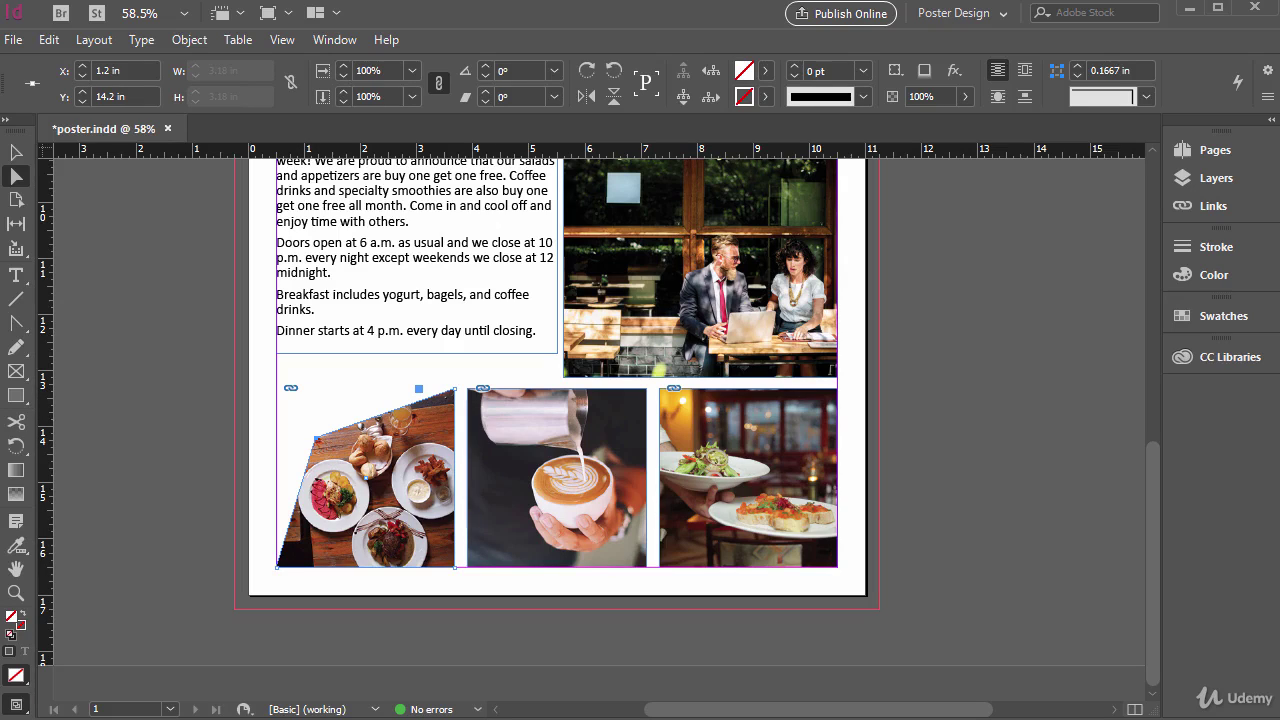
pyautogui.hotkey('ctrl', 'z')
pyautogui.click(190, 404)
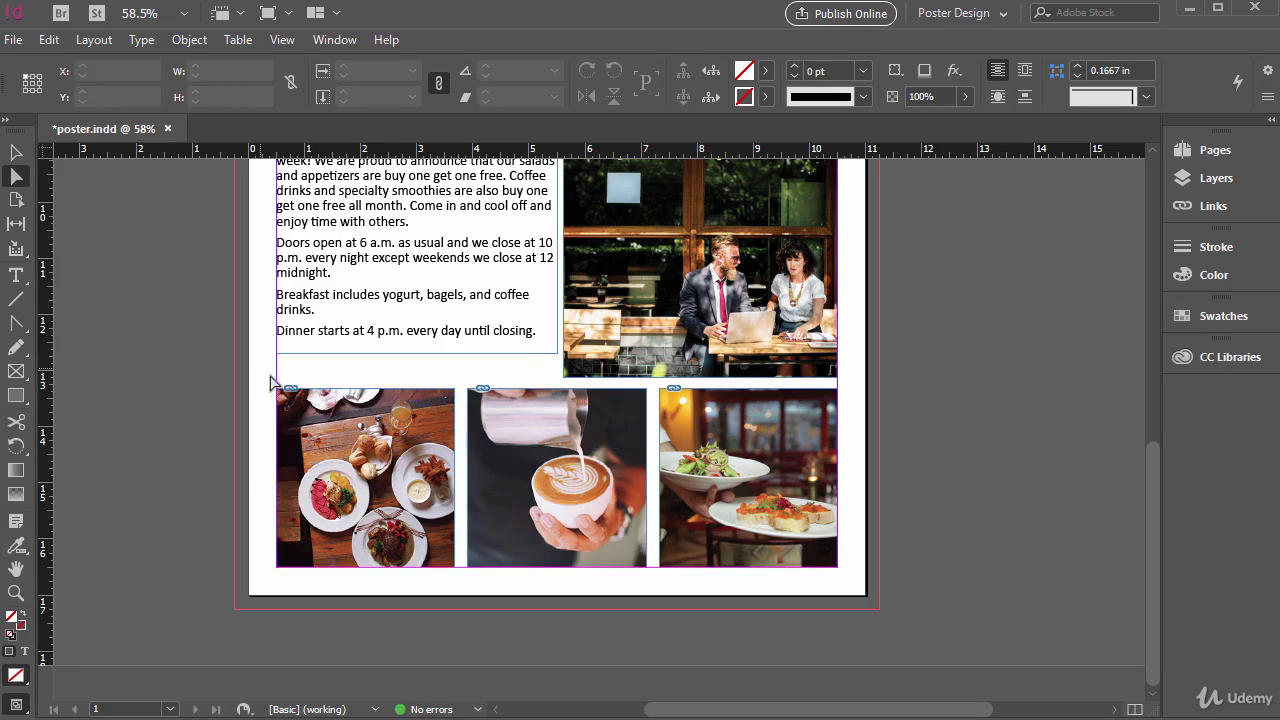
pyautogui.click(15, 154)
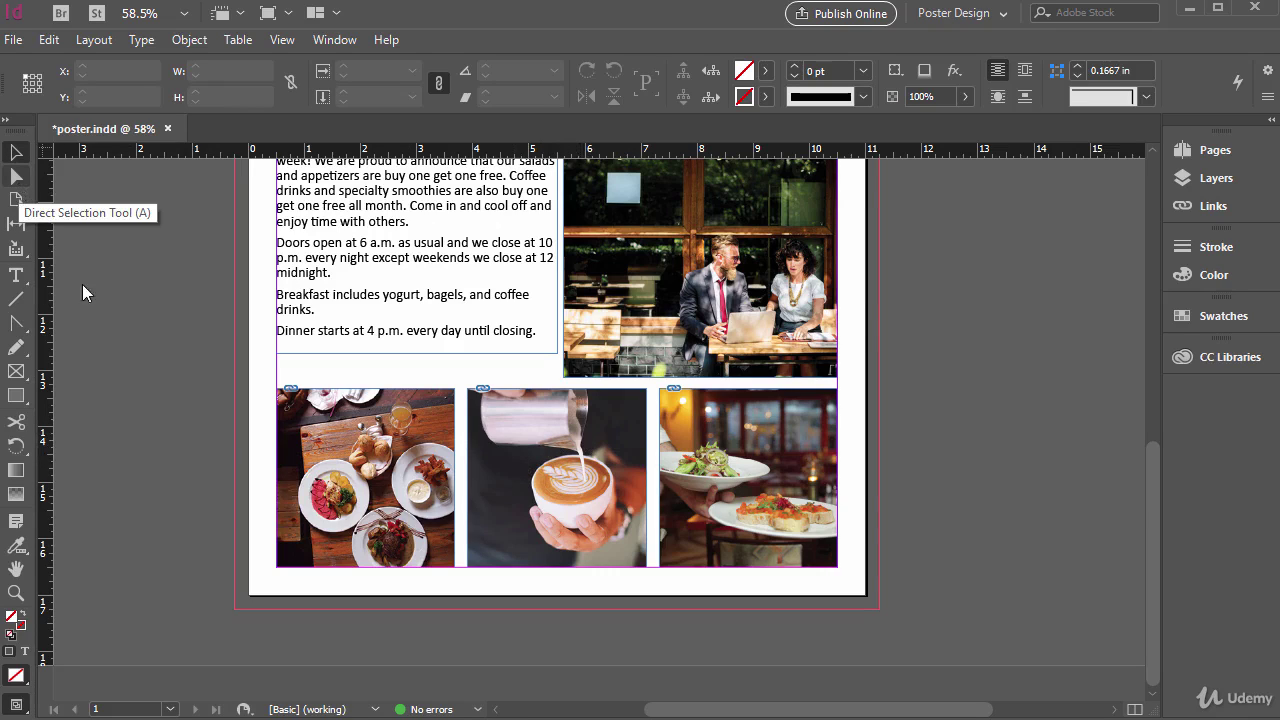
pyautogui.click(15, 180)
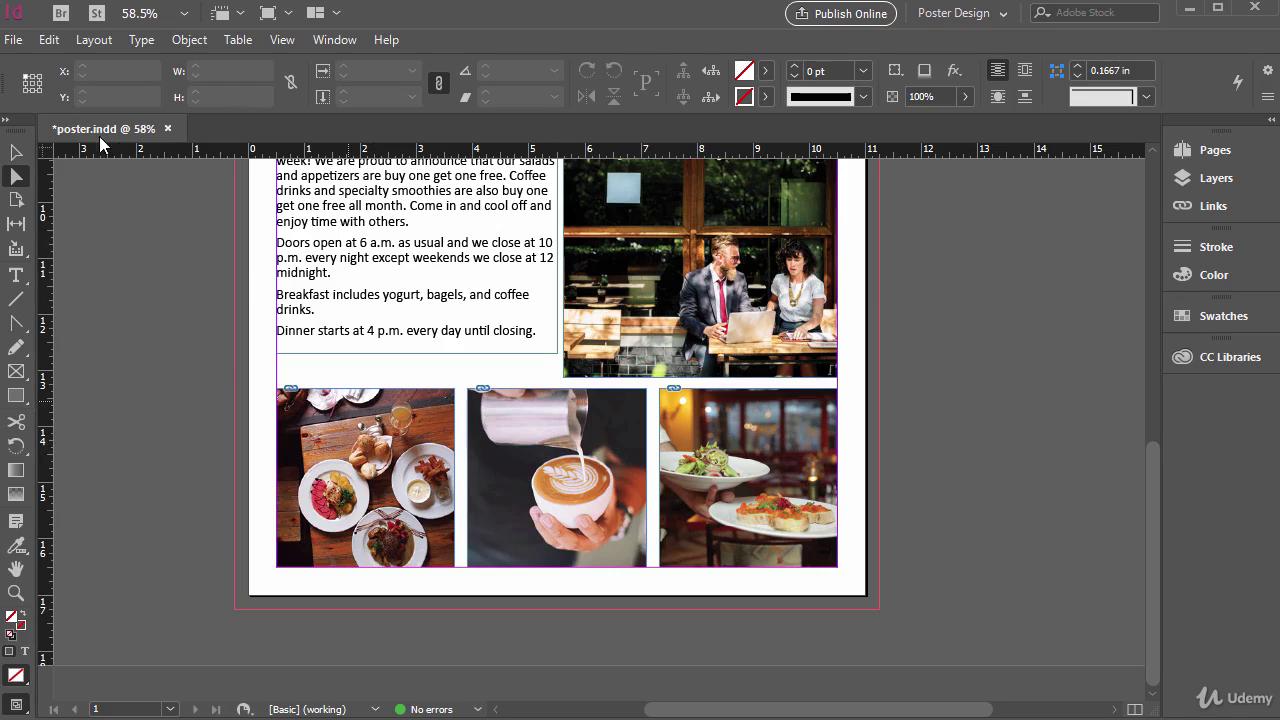
pyautogui.click(12, 150)
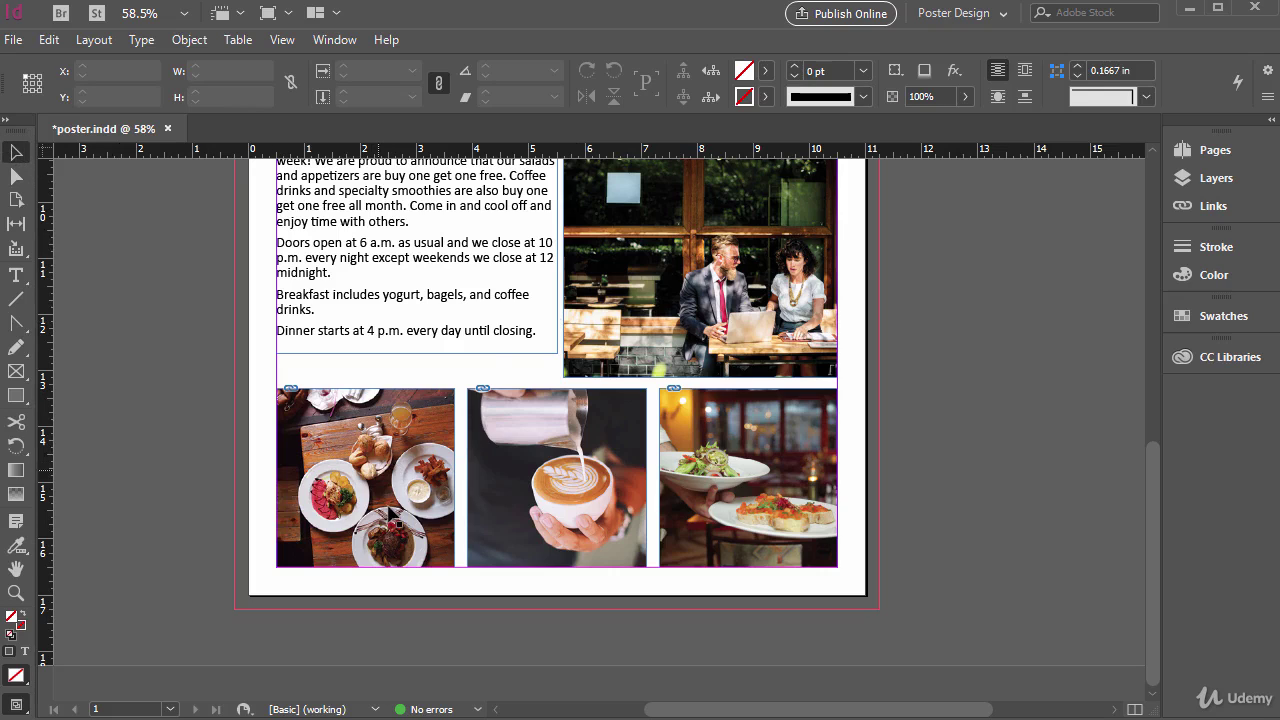
pyautogui.scroll(1, 728, 468)
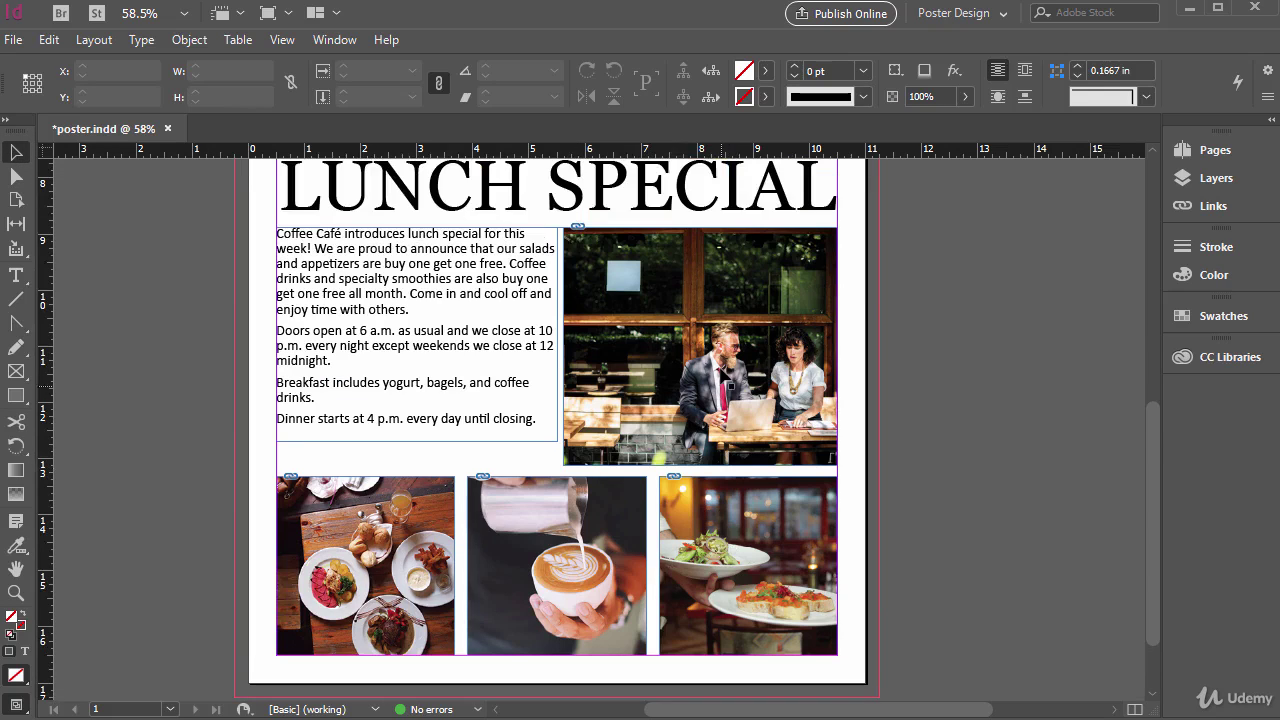
pyautogui.scroll(-1, 437, 520)
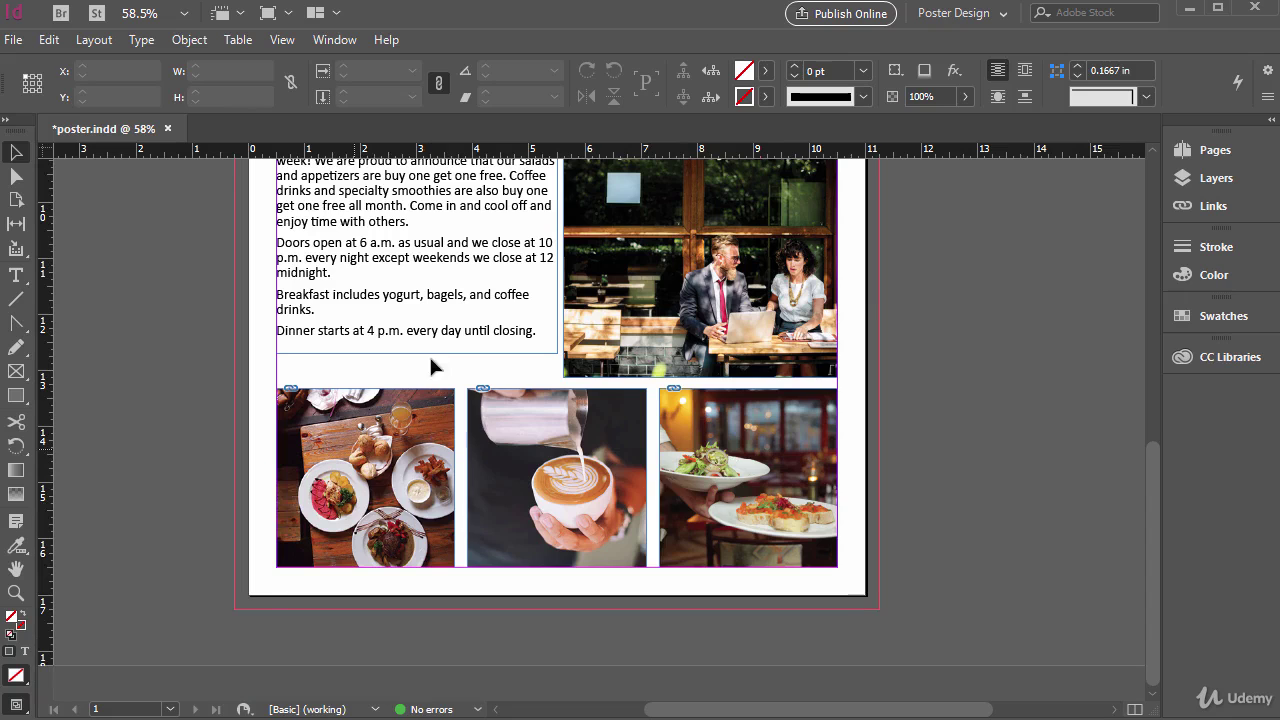
# - Hide the content grabber and check it by selecting the food plates and coffee cup photos
pyautogui.click(269, 43)
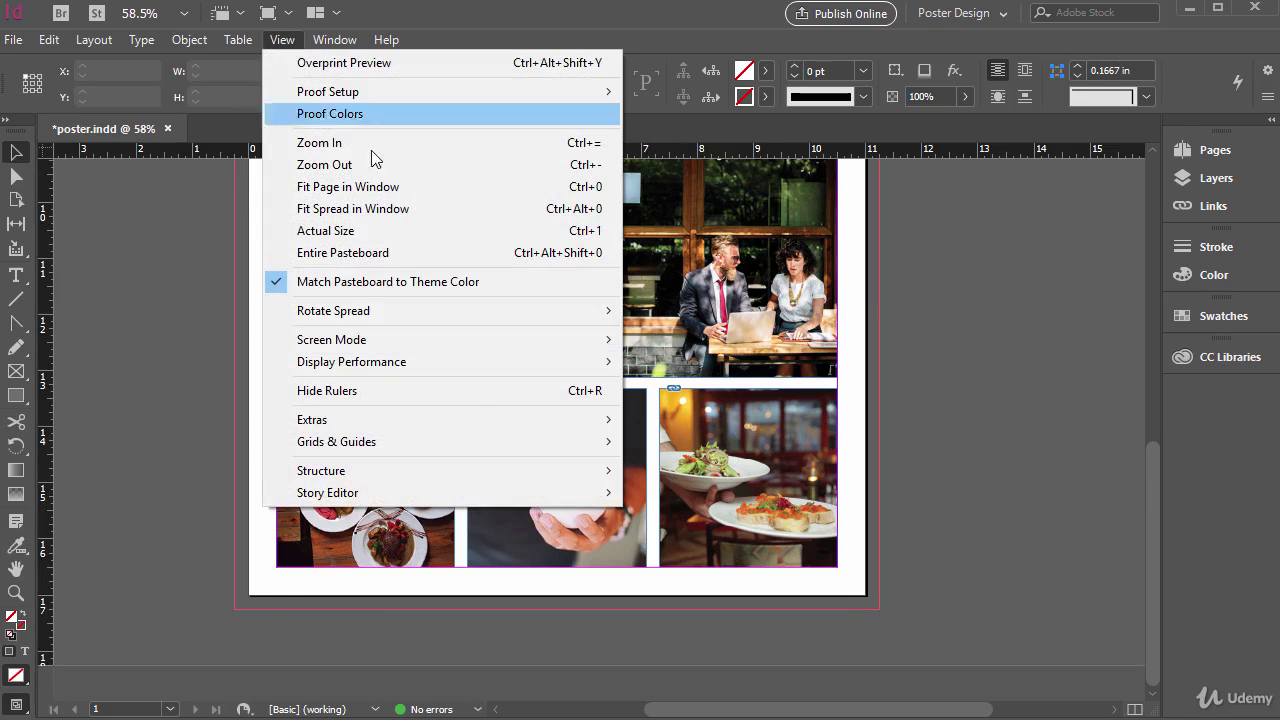
pyautogui.moveTo(497, 421)
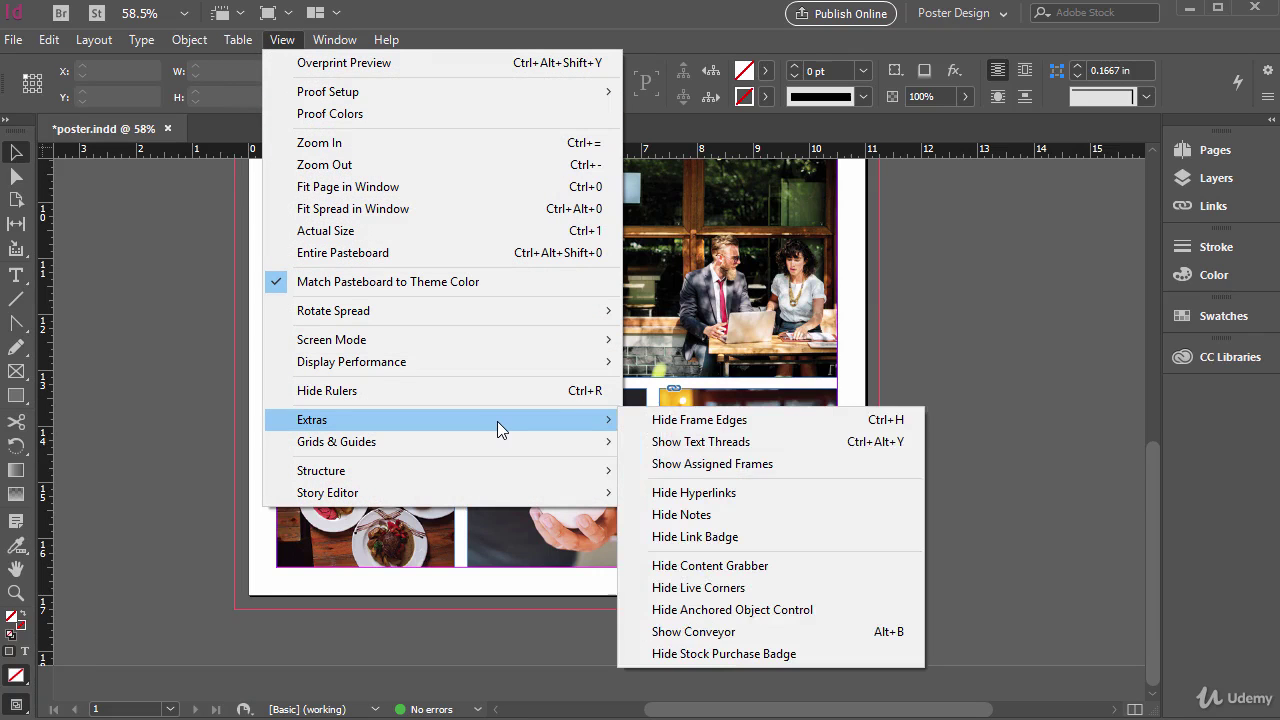
pyautogui.click(678, 566)
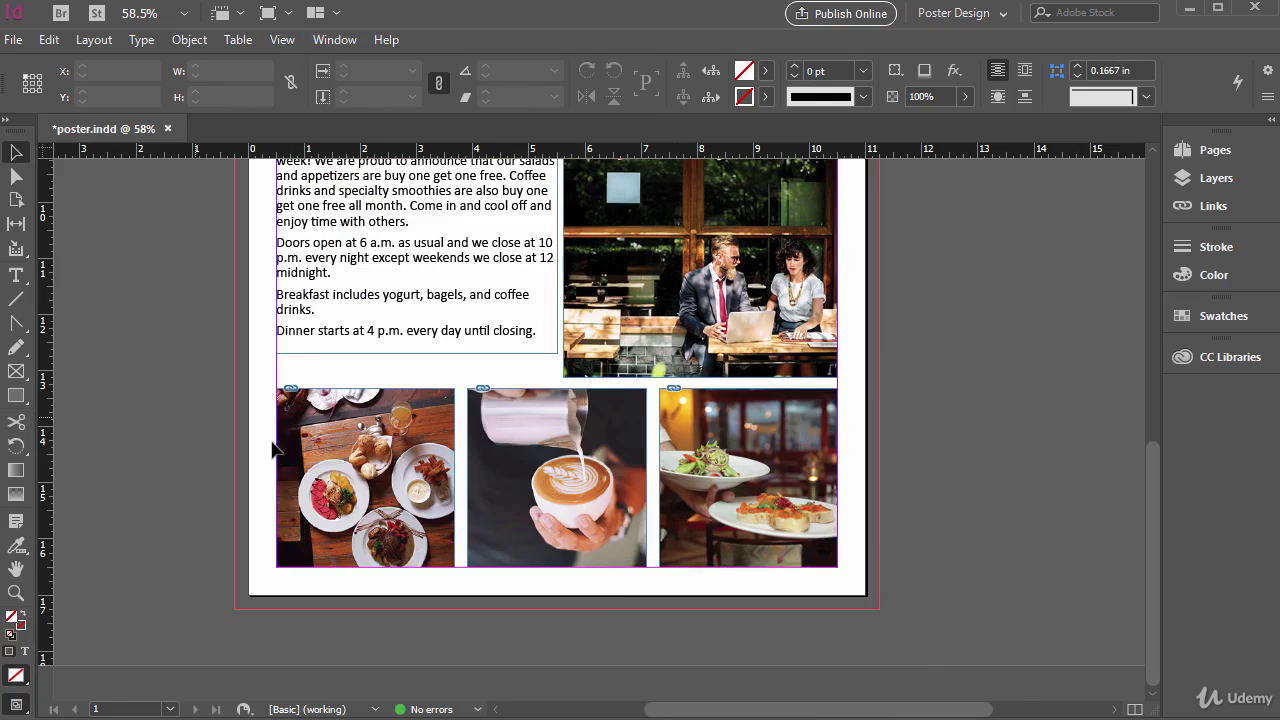
pyautogui.click(369, 480)
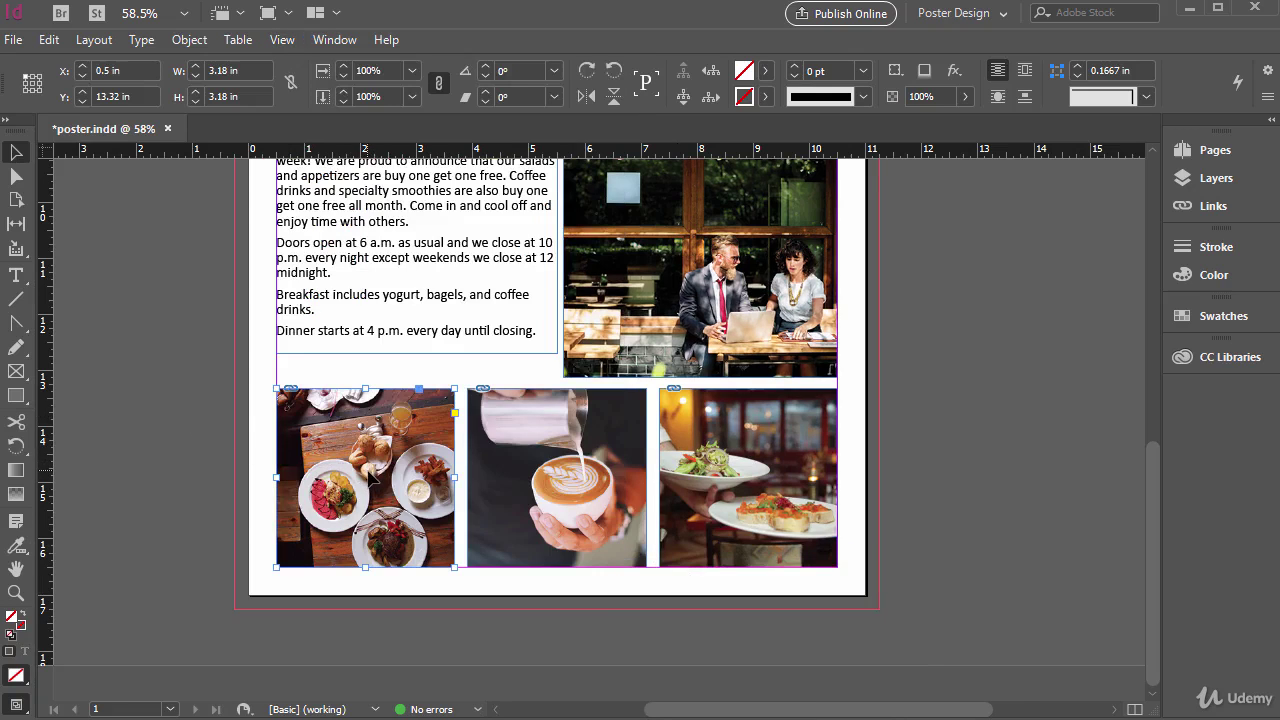
pyautogui.click(556, 480)
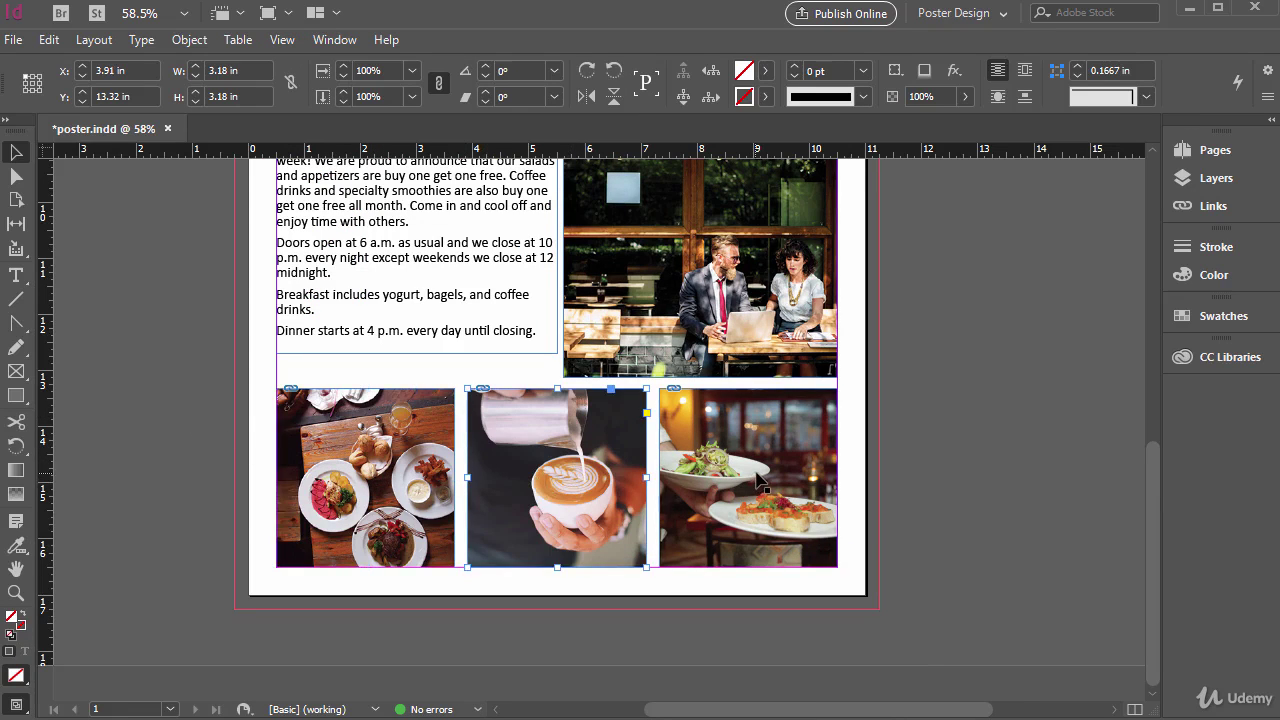
# - Open the Frame Fitting Options for the photo of the couple with the laptop and review the available content fitting choices
pyautogui.click(703, 280)
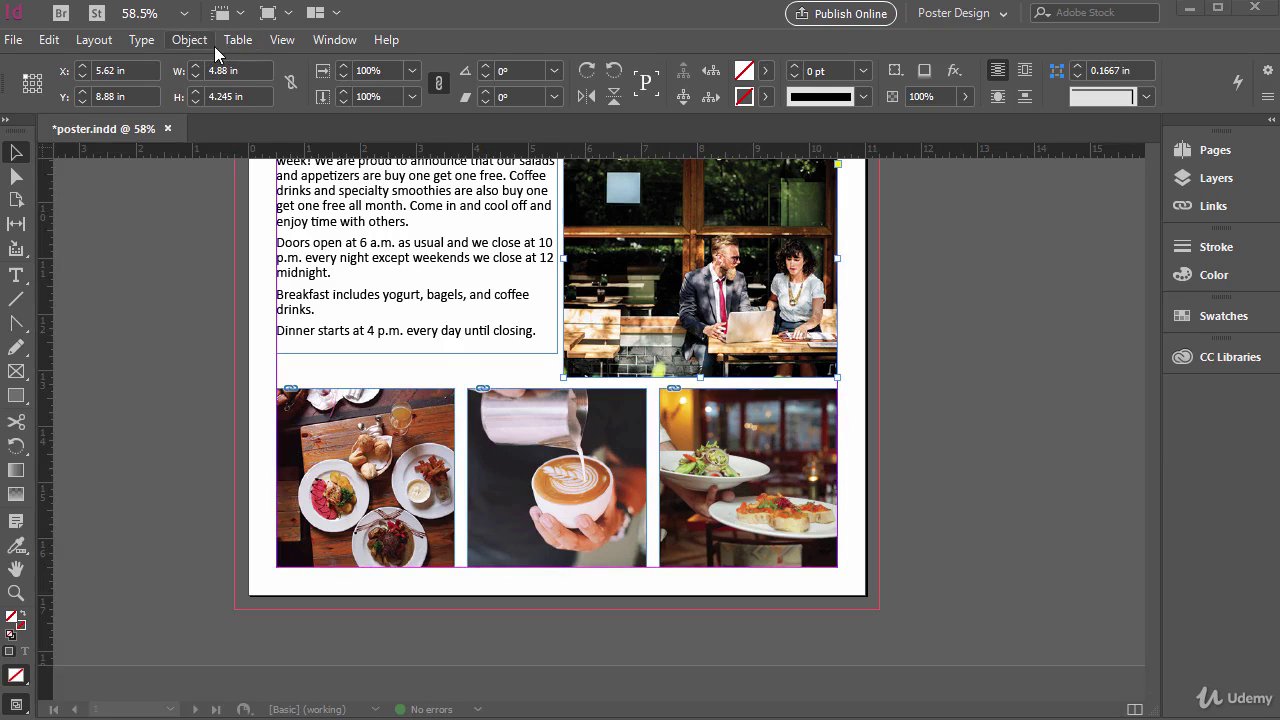
pyautogui.click(212, 46)
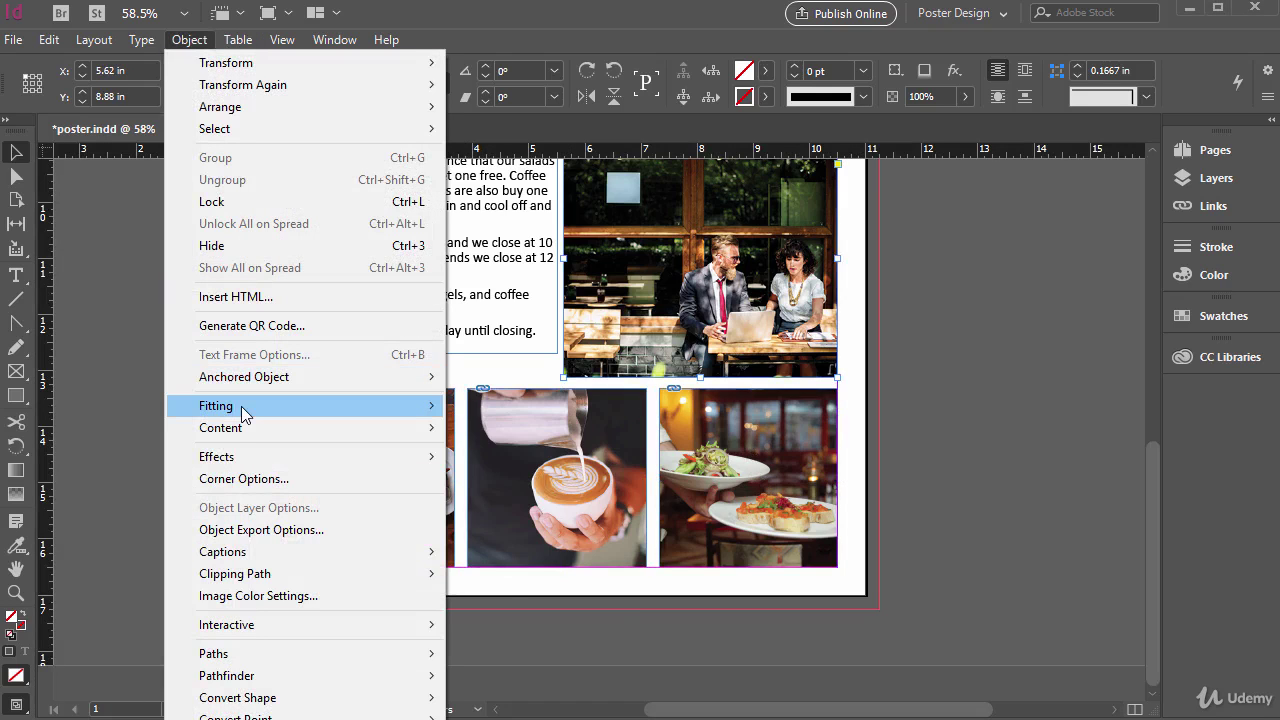
pyautogui.moveTo(241, 406)
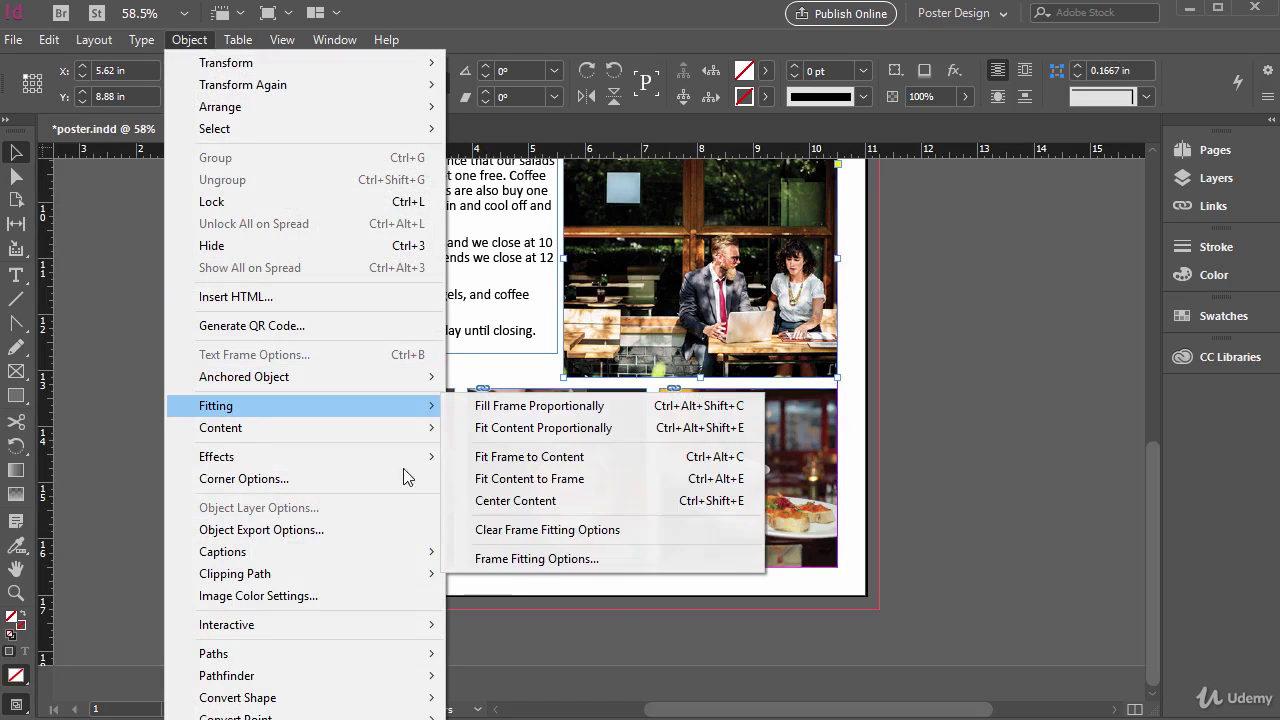
pyautogui.click(550, 560)
pyautogui.moveTo(632, 324); pyautogui.dragTo(780, 254)
pyautogui.click(857, 336)
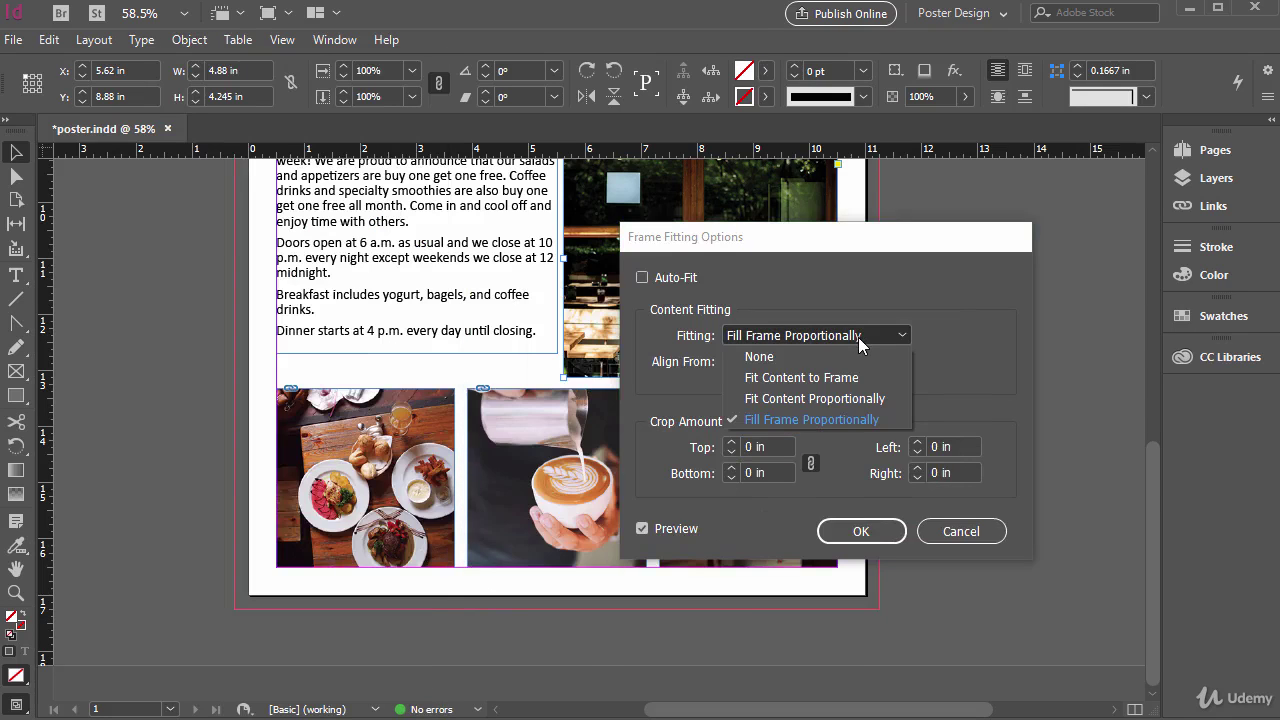
pyautogui.click(944, 295)
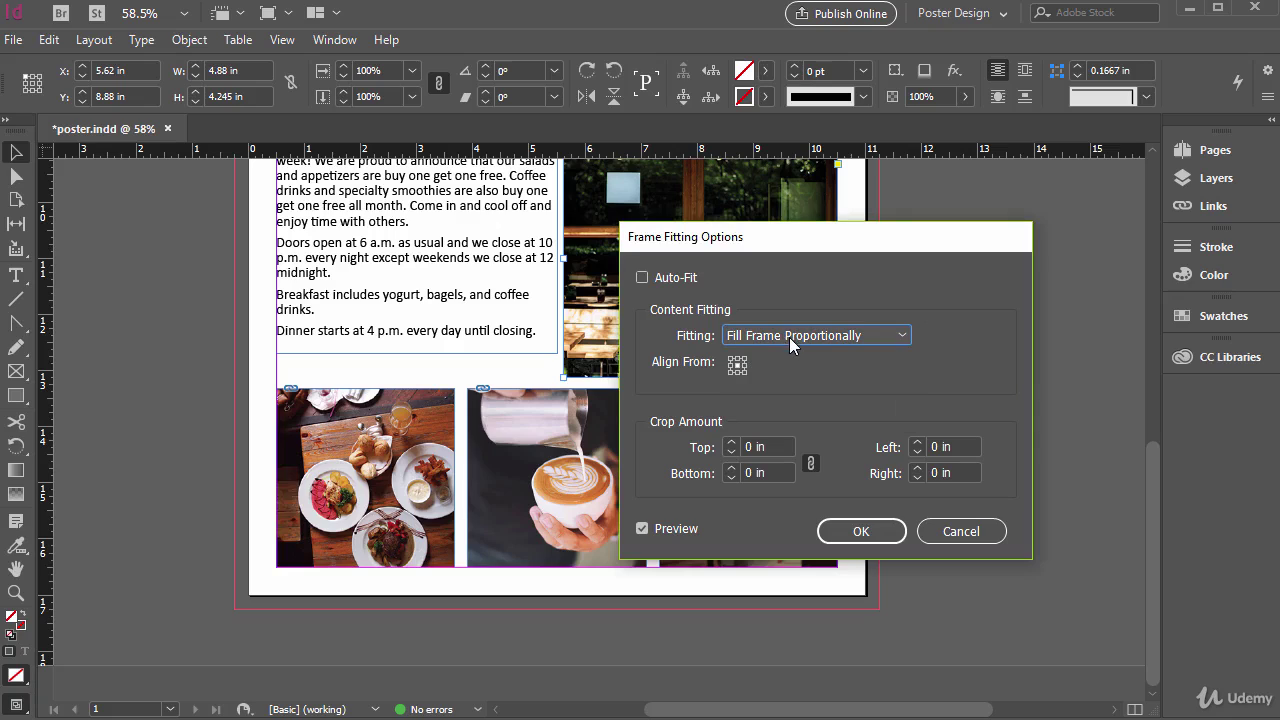
# - Compare the left, center and right alignment points for the couple photo, and apply center-right alignment with Fill Frame Proportionally
pyautogui.click(737, 365)
pyautogui.click(745, 365)
pyautogui.moveTo(779, 237); pyautogui.dragTo(1067, 177)
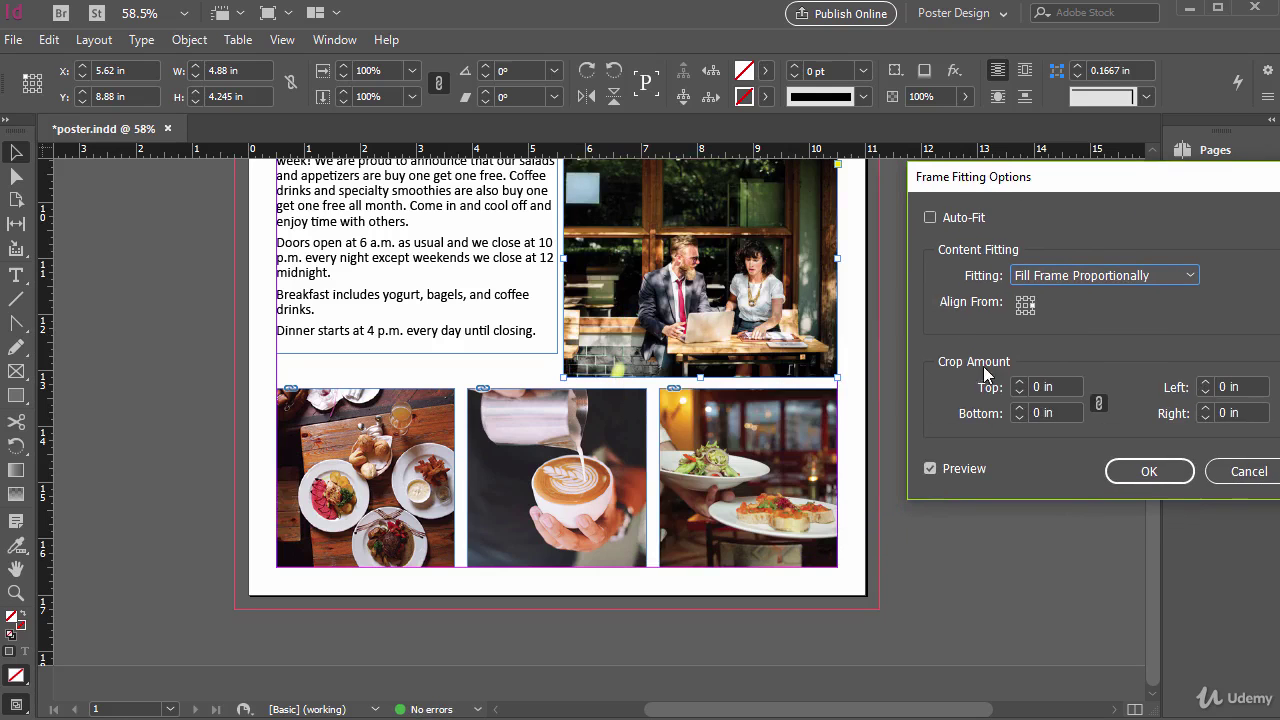
pyautogui.click(1018, 304)
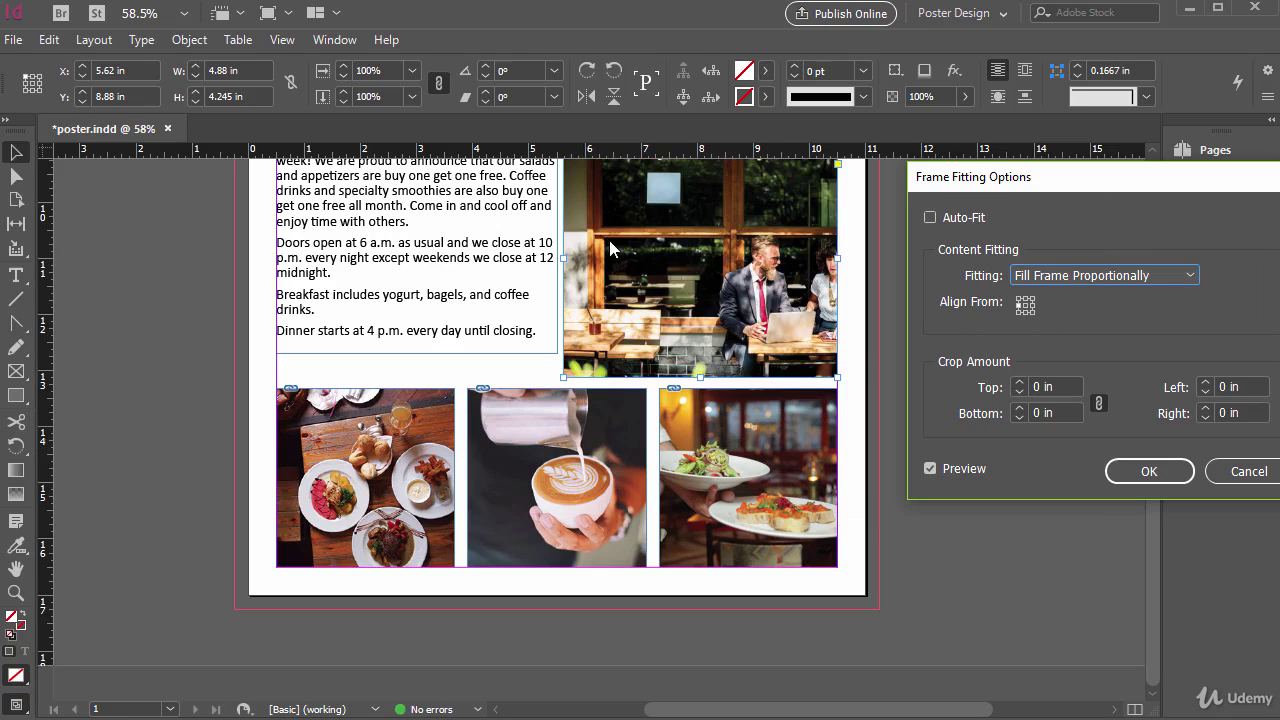
pyautogui.click(1031, 311)
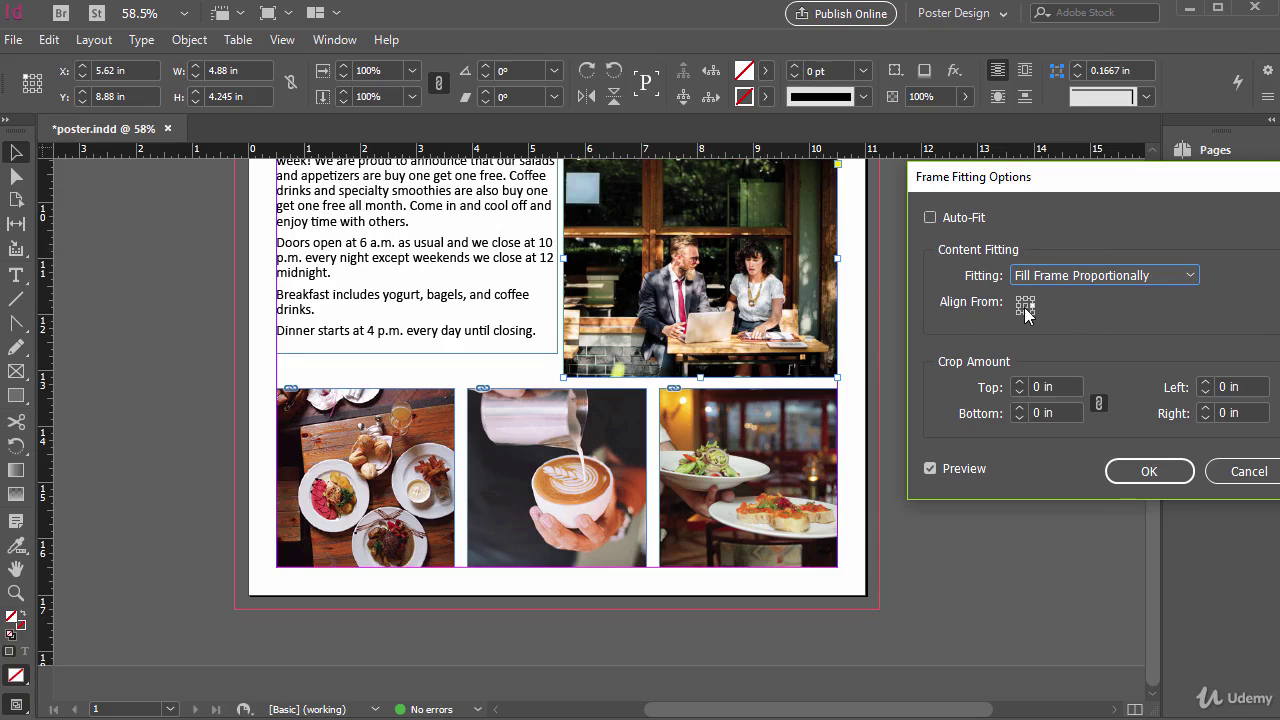
pyautogui.click(1026, 309)
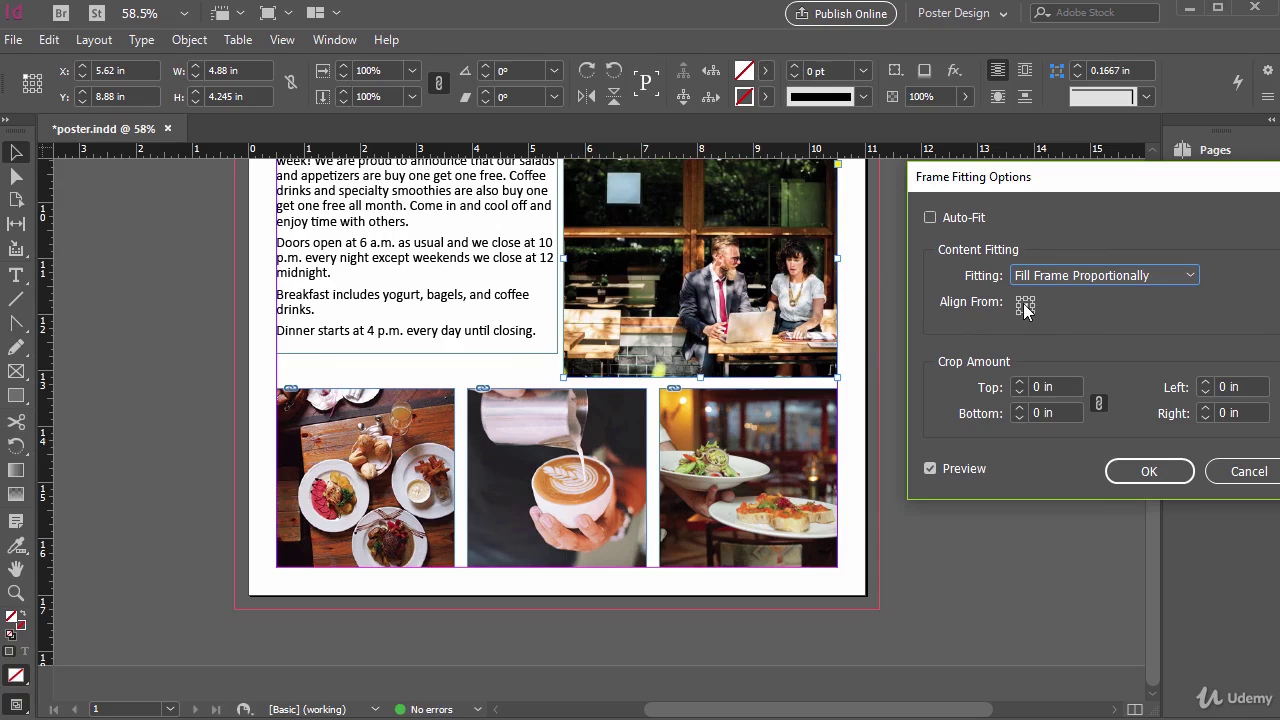
pyautogui.click(1032, 309)
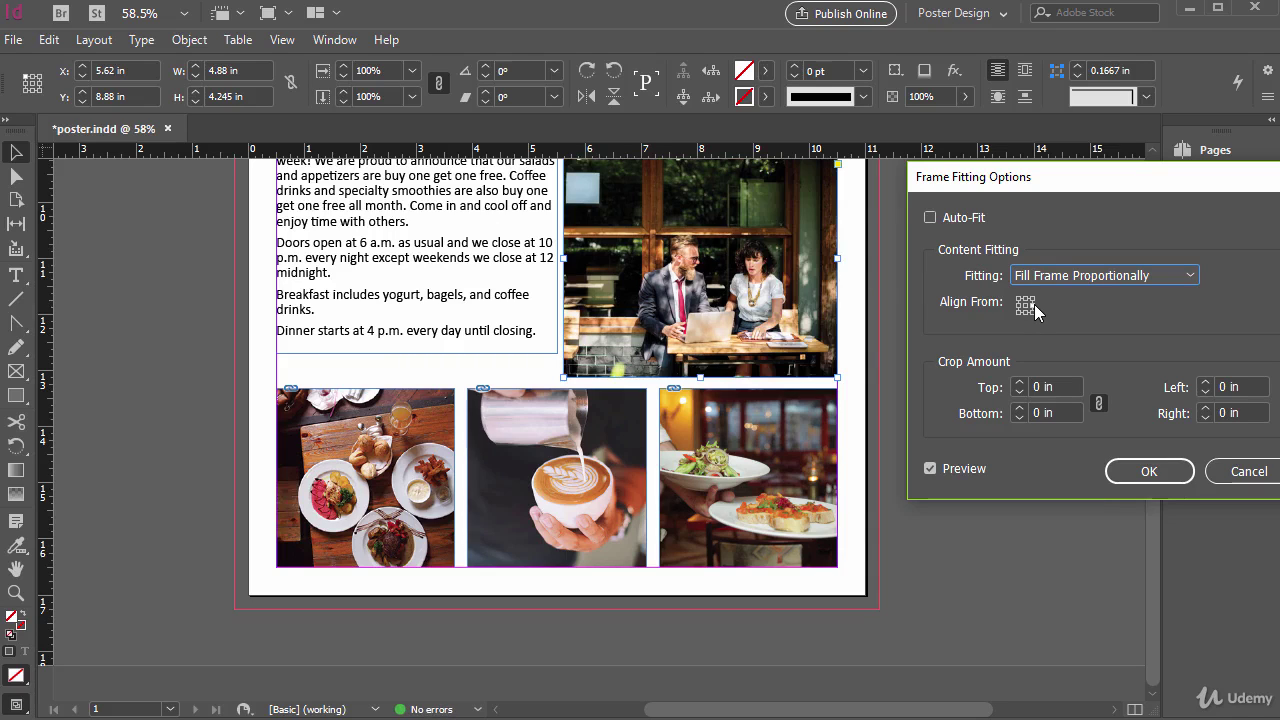
pyautogui.click(1149, 471)
# - Select the food plates image inside its frame with the Direct Selection tool, and deselect it with the Selection tool
pyautogui.scroll(3, 560, 420)
pyautogui.click(324, 528)
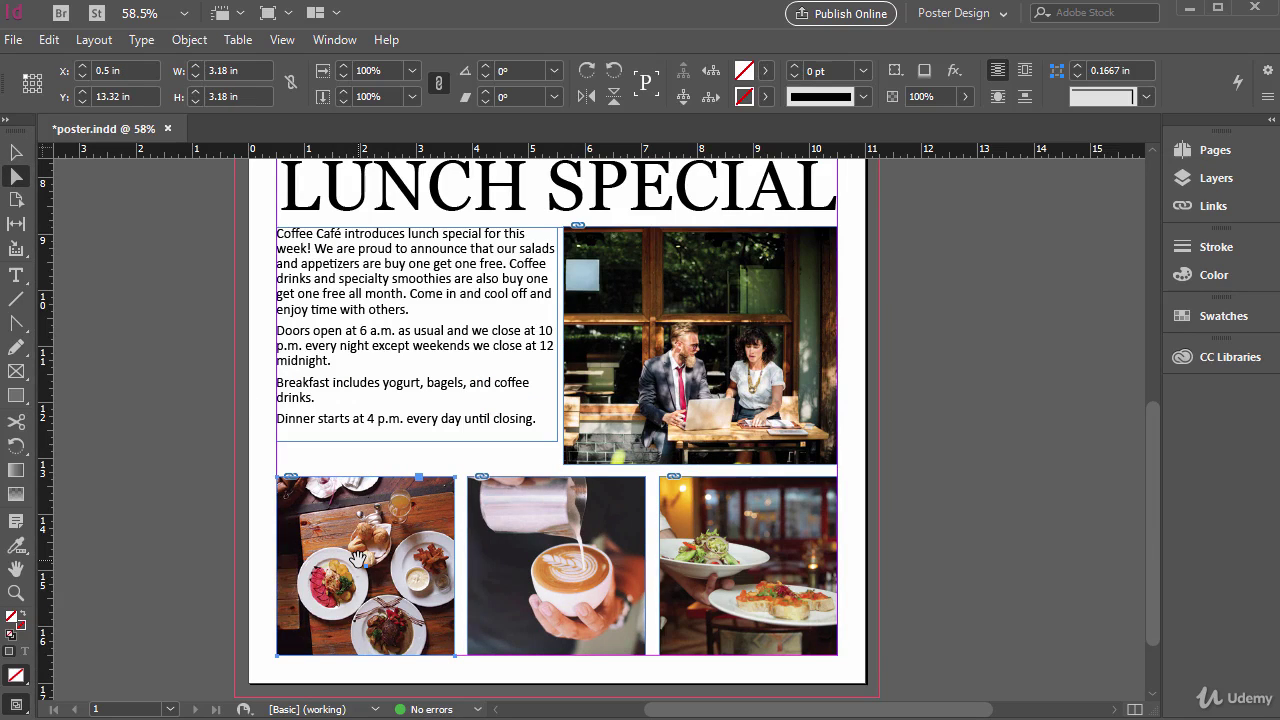
pyautogui.moveTo(357, 557); pyautogui.dragTo(367, 582)
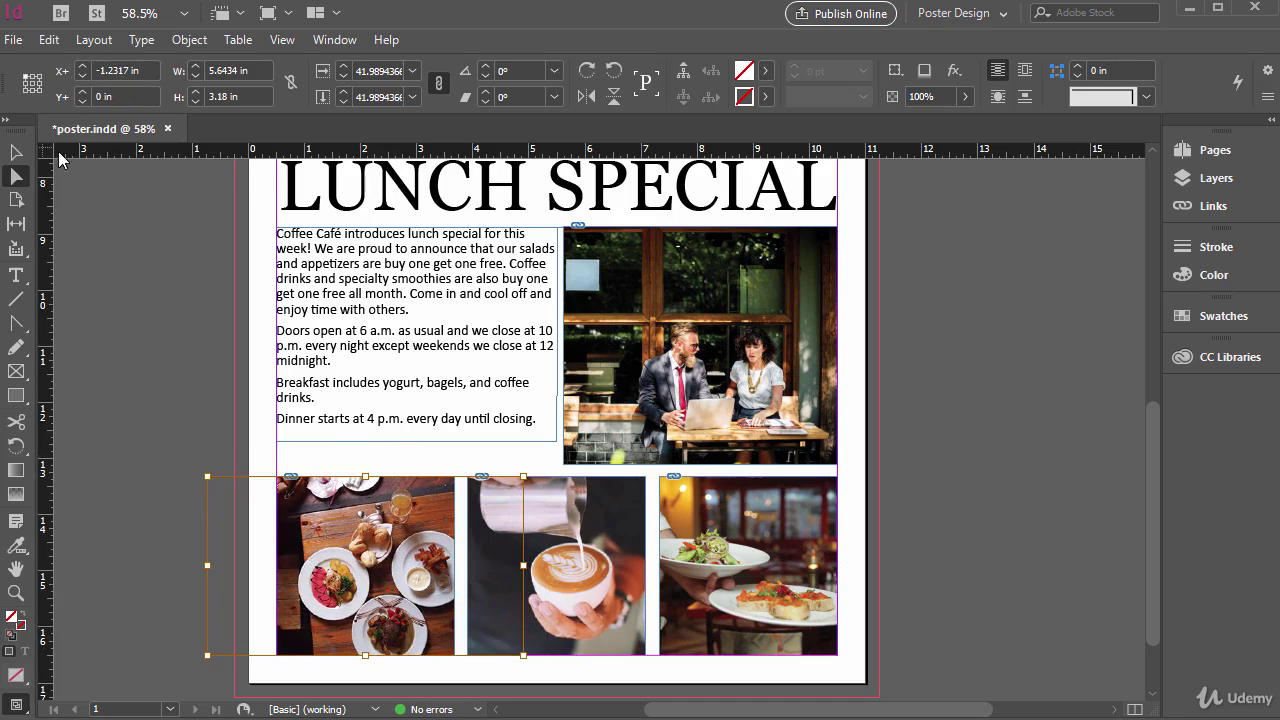
pyautogui.click(16, 152)
pyautogui.click(253, 483)
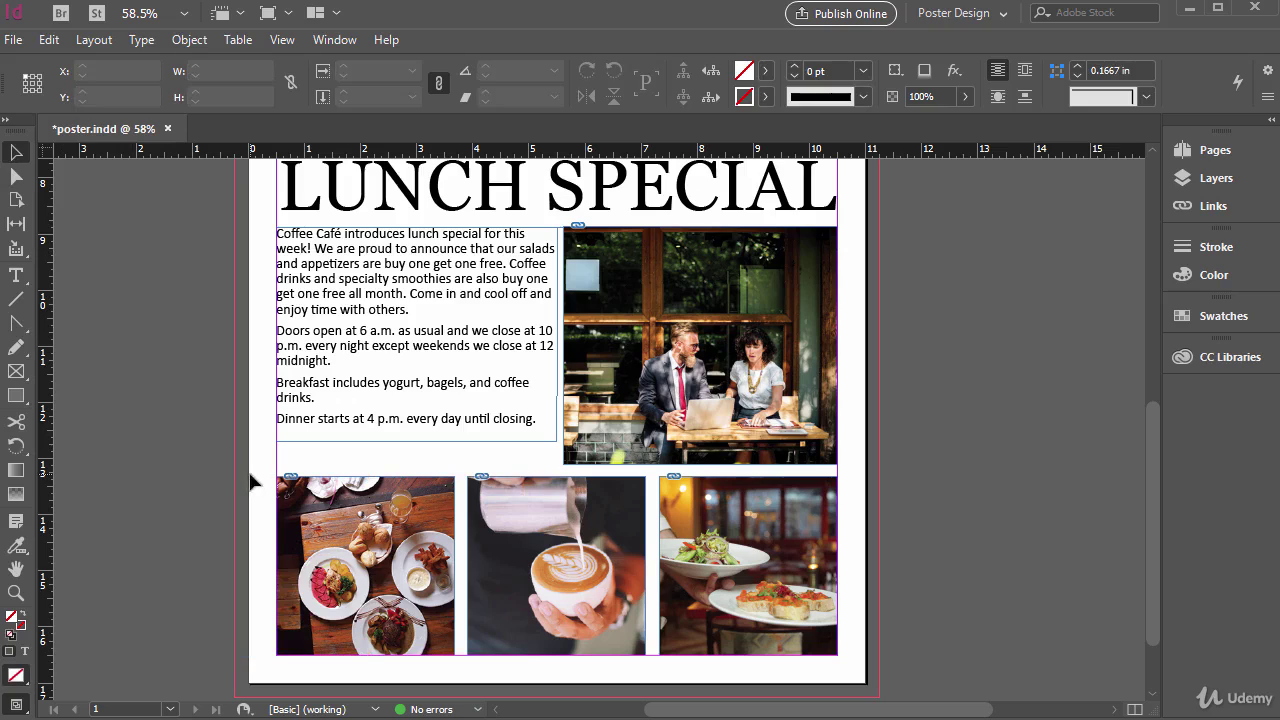
# - Try expanding the food plates frame to the full size of its image from the upper-left corner handle, undo it, and deselect the frame
pyautogui.click(278, 482)
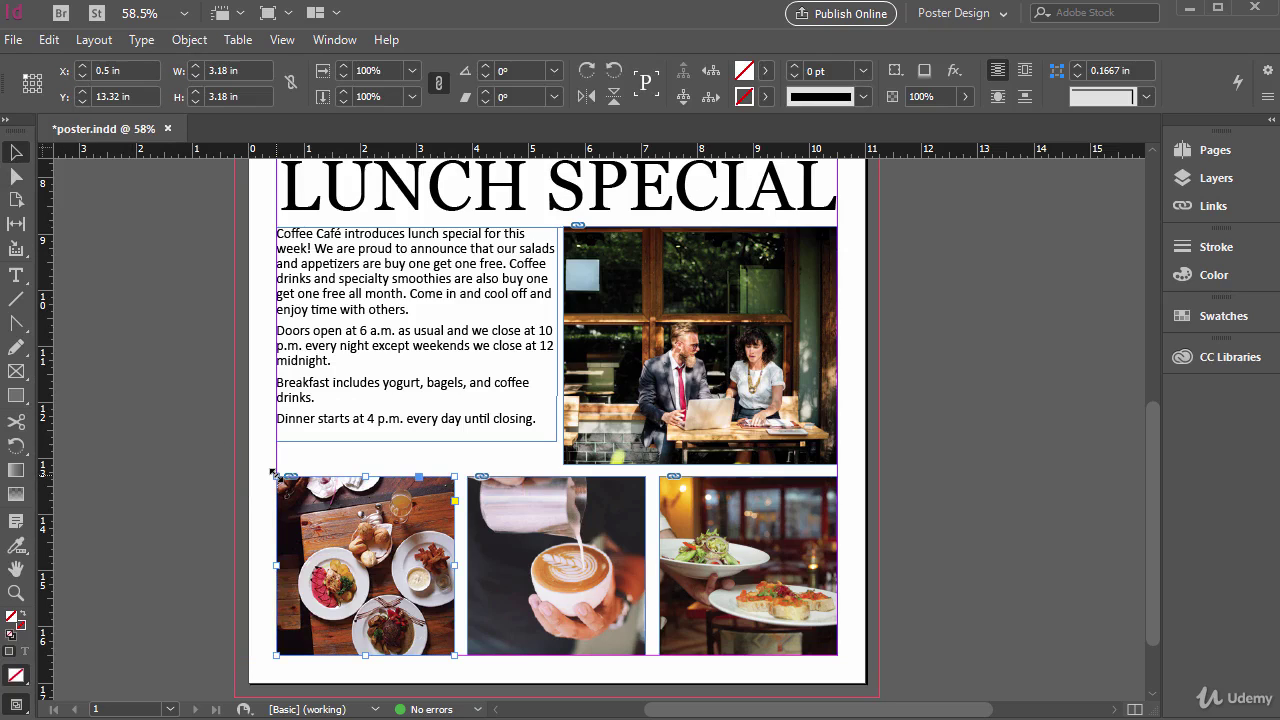
pyautogui.moveTo(272, 472); pyautogui.dragTo(273, 470)
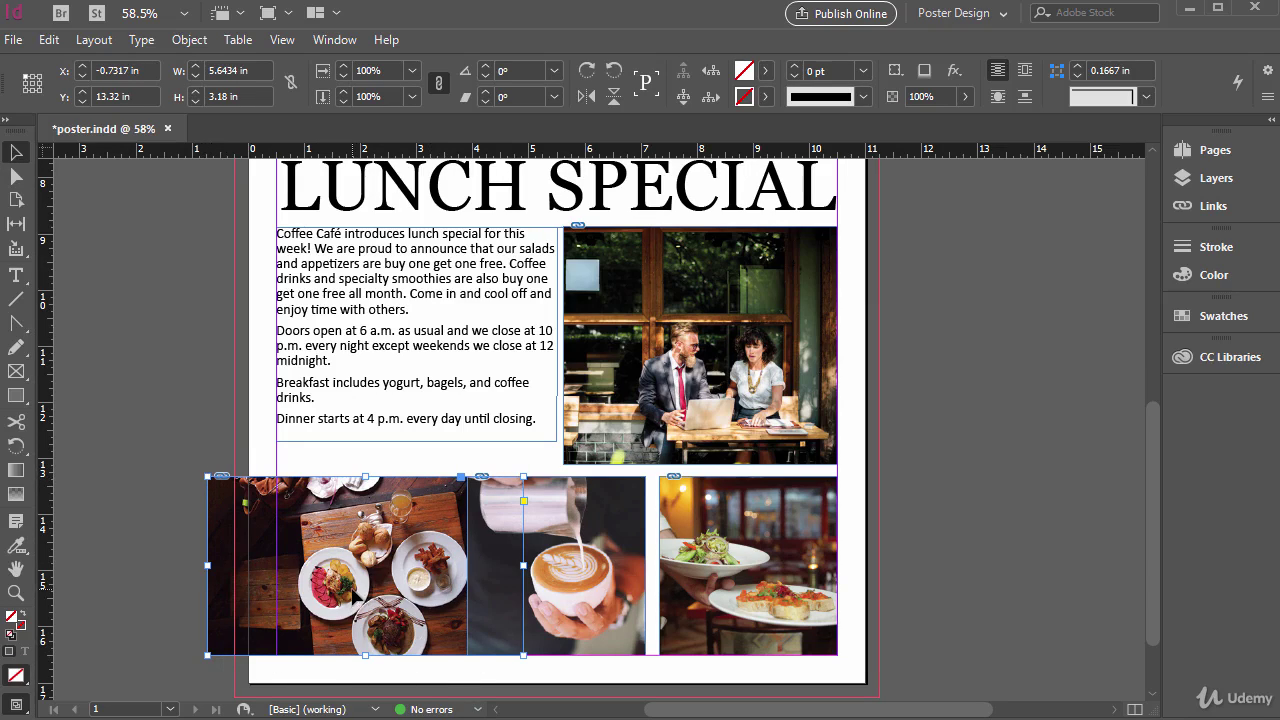
pyautogui.hotkey('ctrl', 'z')
pyautogui.click(218, 435)
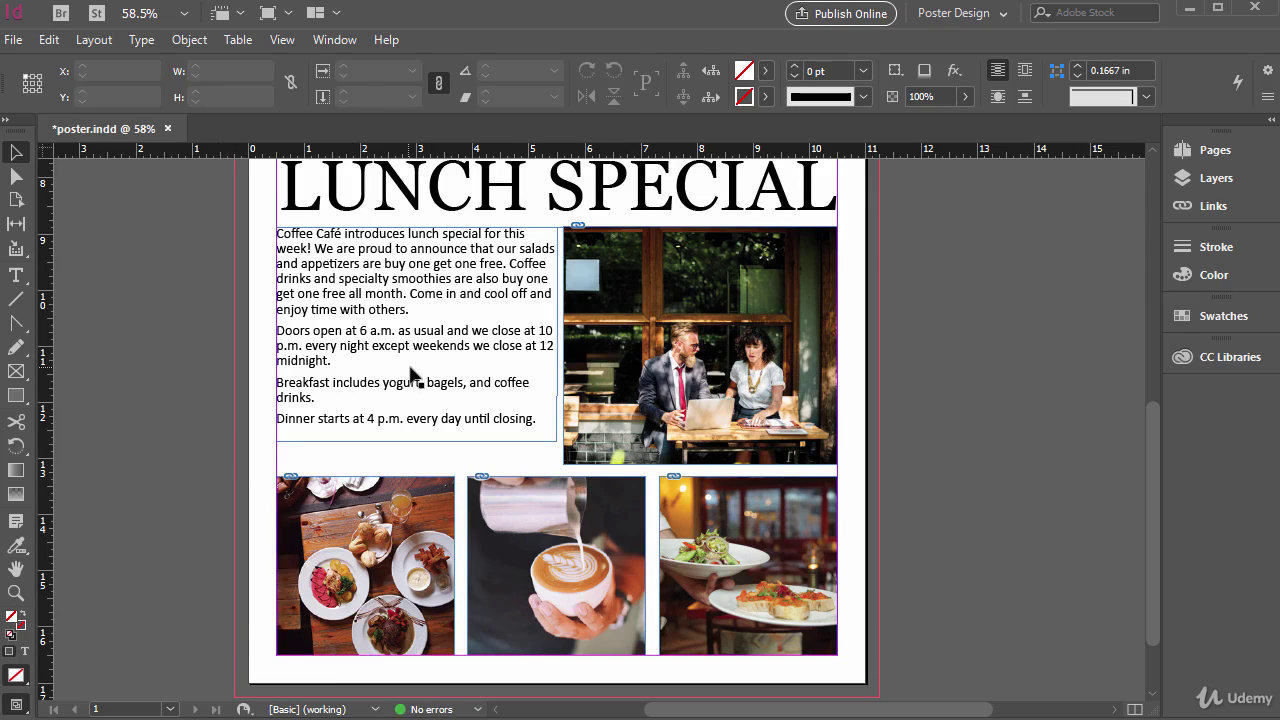